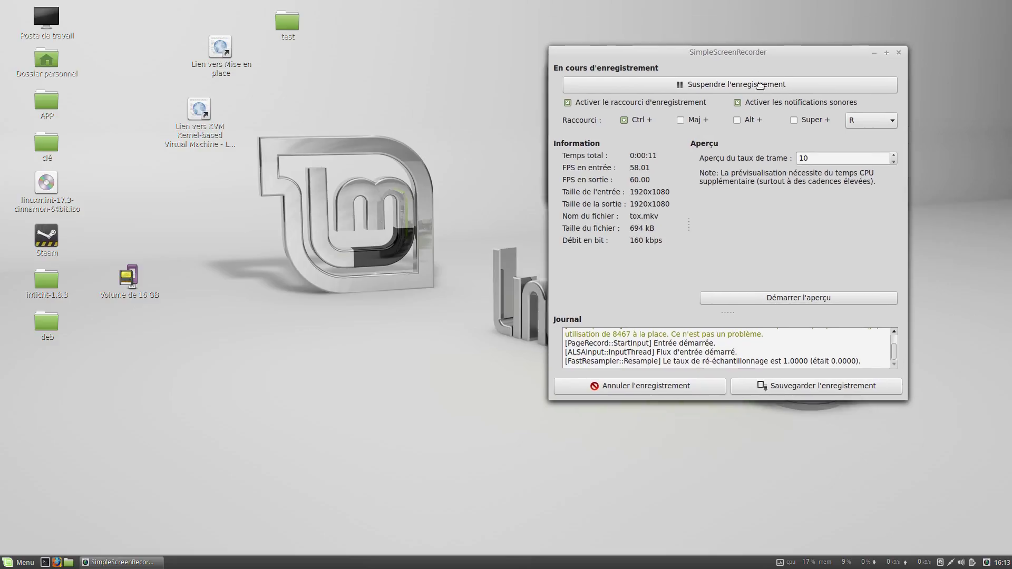
{"action": "left_click", "coordinate": [626, 234]}
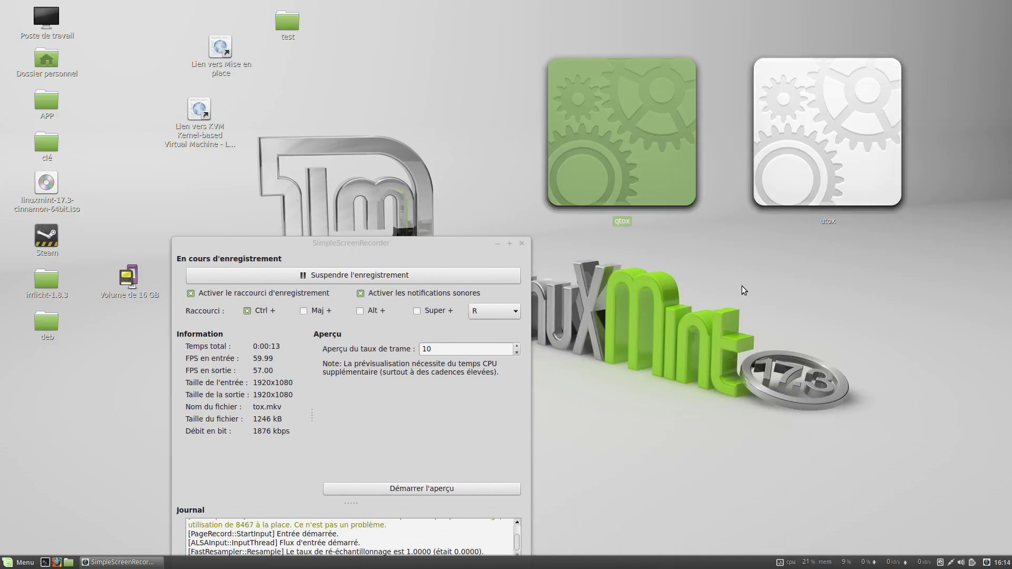
{"action": "left_click_drag", "start_coordinate": [805, 220], "coordinate": [811, 210]}
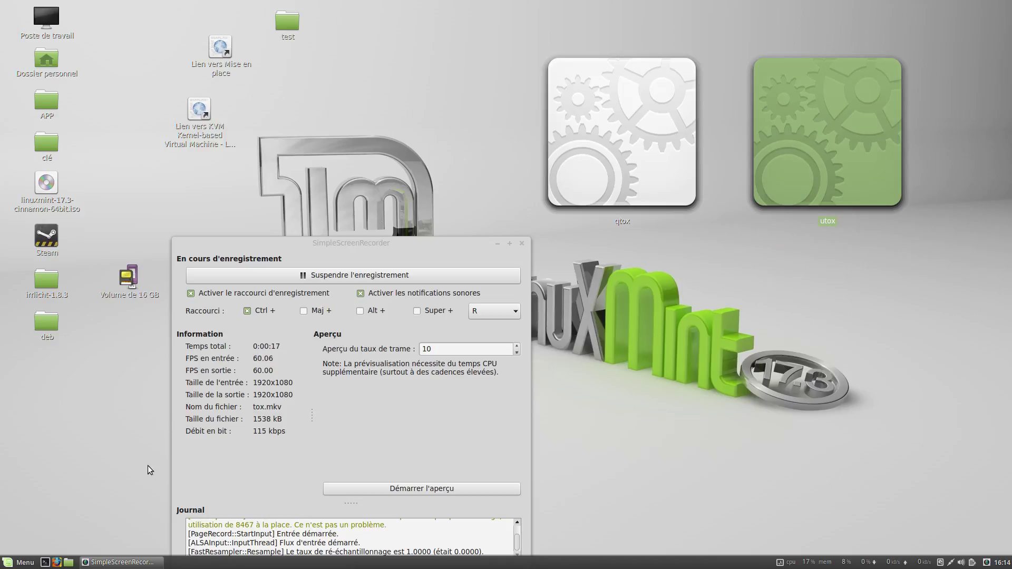
- Open Firefox, search Google for "tox" and visit the official tox.chat website
{"action": "left_click", "coordinate": [57, 562]}
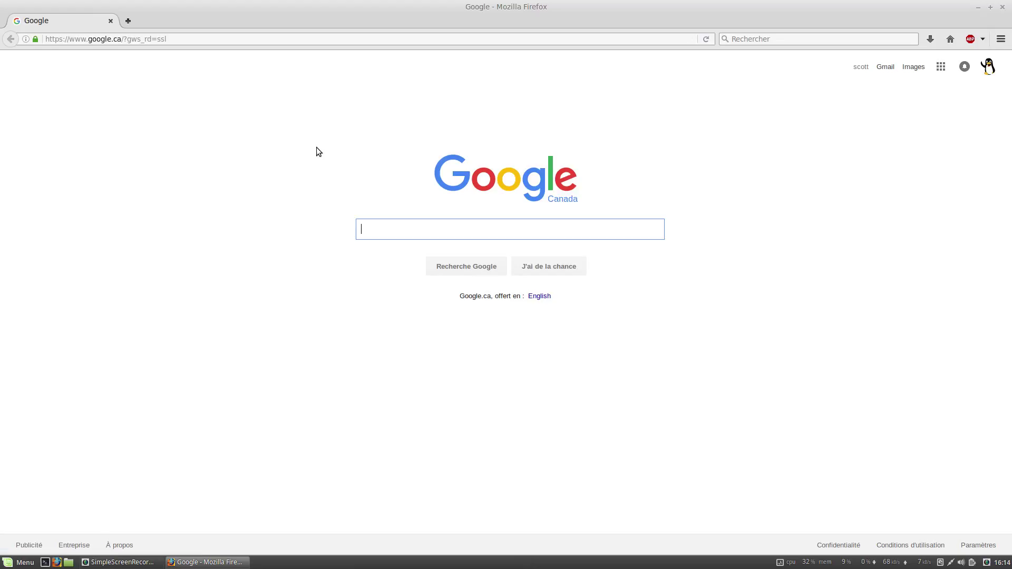
{"action": "type", "text": "tox"}
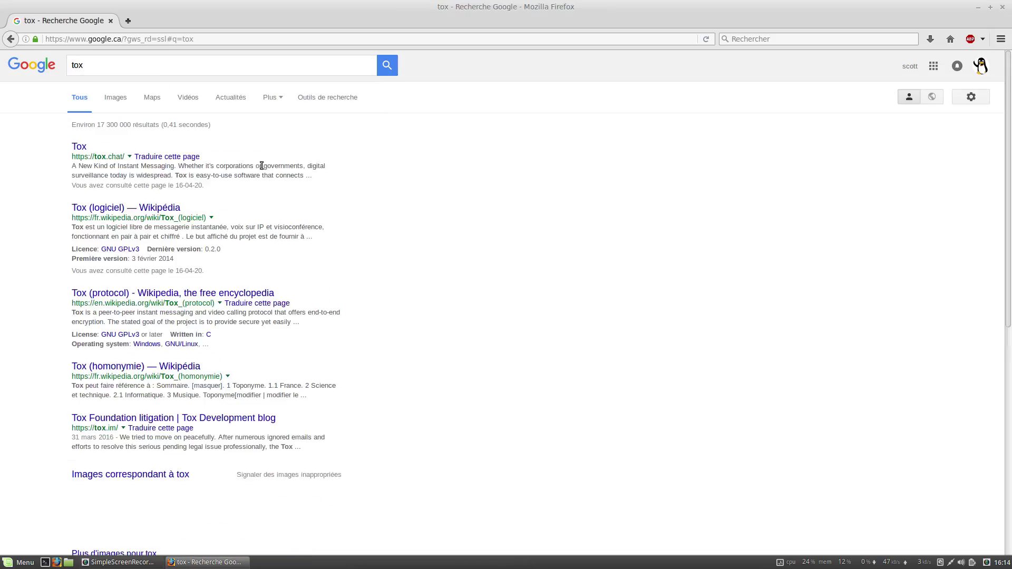
{"action": "left_click", "coordinate": [79, 147]}
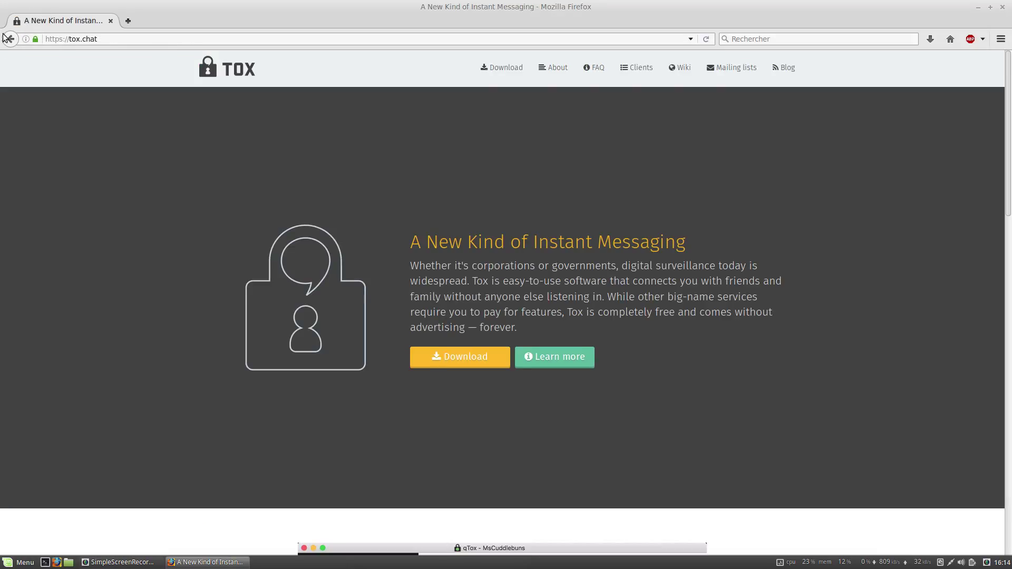
- Return to the search results, open the French Wikipedia article "Tox (logiciel)" and enlarge the page by four zoom levels
{"action": "left_click", "coordinate": [5, 38]}
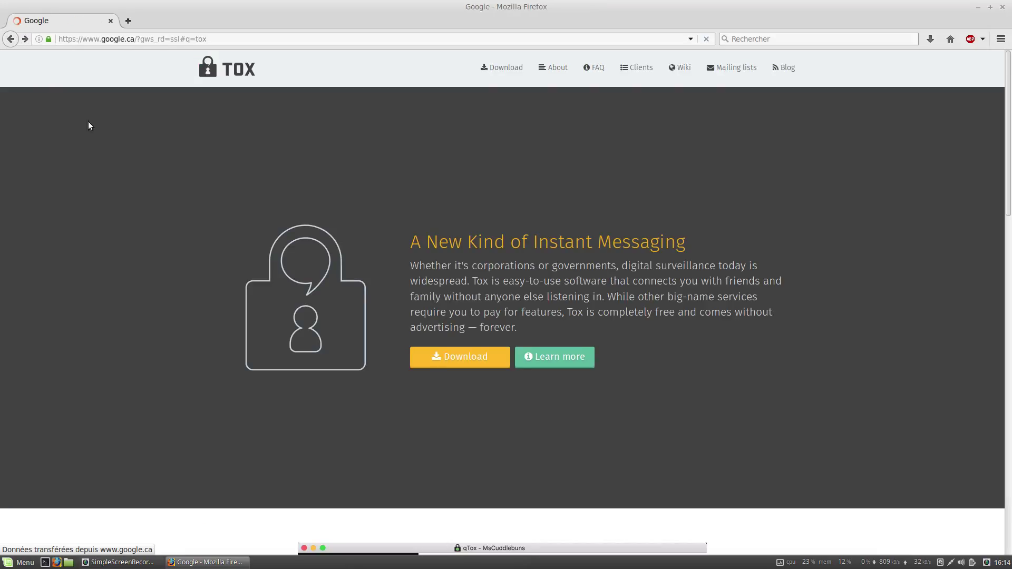
{"action": "left_click", "coordinate": [108, 210]}
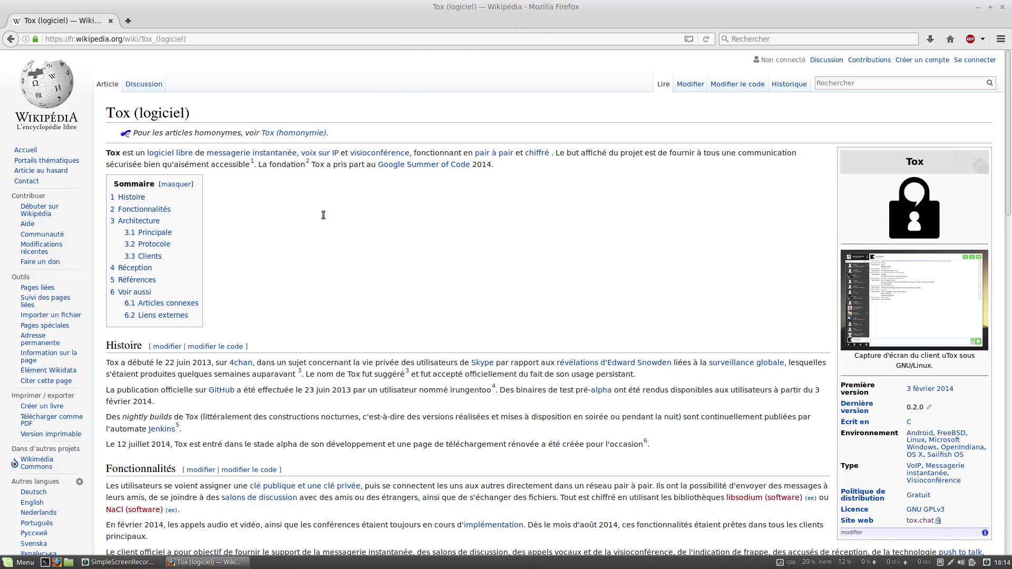
{"action": "key", "text": "ctrl+plus"}
{"action": "key", "text": "ctrl+plus"}
{"action": "key", "text": "ctrl+plus"}
{"action": "key", "text": "ctrl+plus"}
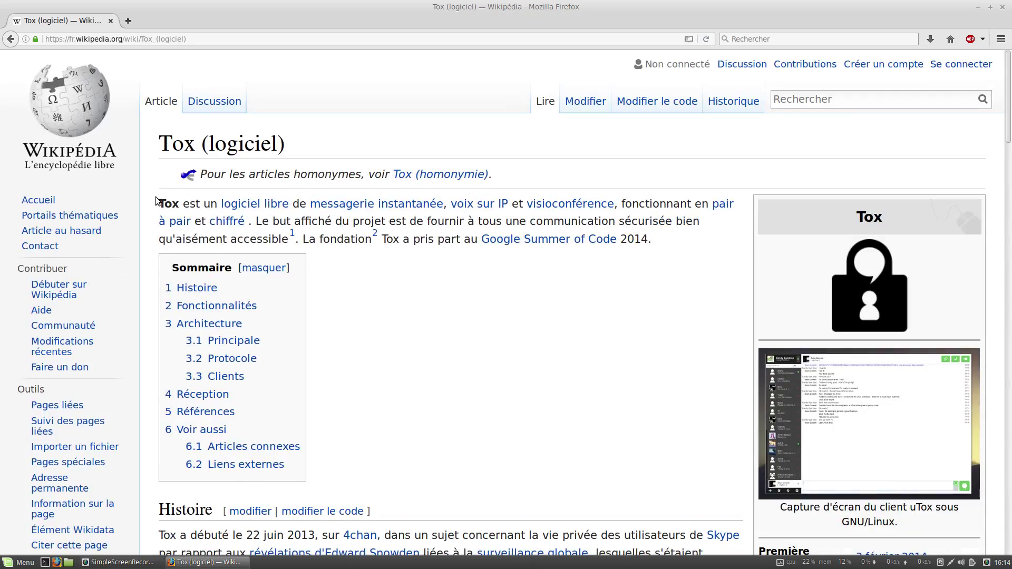
- Examine the Tox article's introduction, history and information box, including supported environments and licence, and close the browser
{"action": "scroll", "coordinate": [392, 171], "scroll_direction": "down", "scroll_amount": 3}
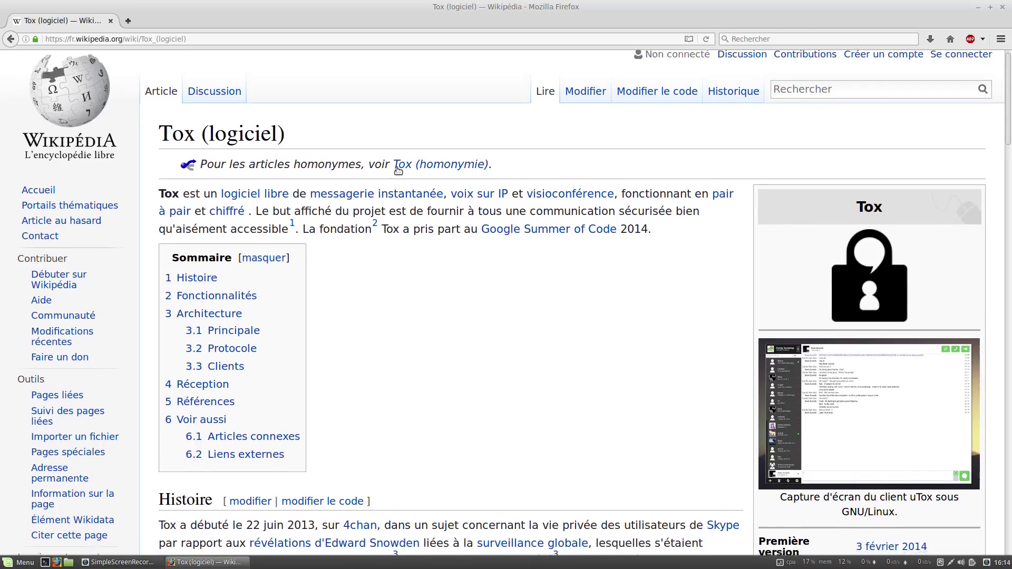
{"action": "scroll", "coordinate": [392, 172], "scroll_direction": "down", "scroll_amount": 5}
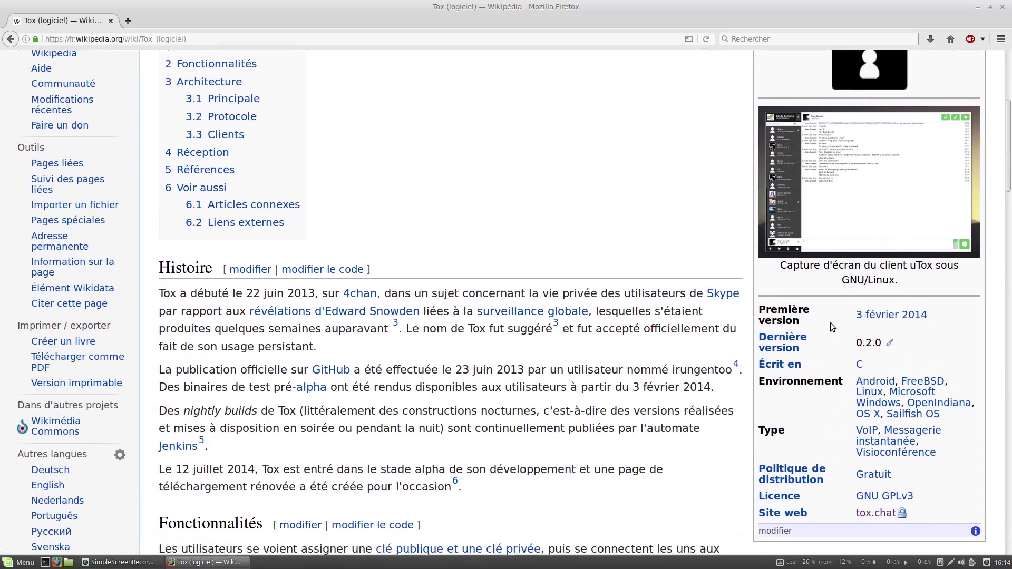
{"action": "scroll", "coordinate": [829, 323], "scroll_direction": "down", "scroll_amount": 3}
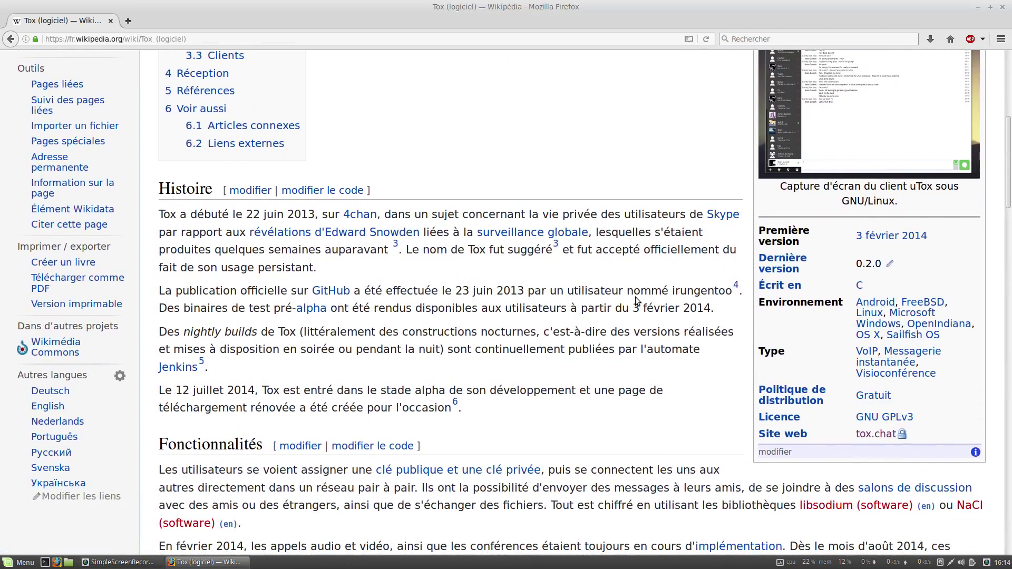
{"action": "scroll", "coordinate": [602, 280], "scroll_direction": "up", "scroll_amount": 5}
{"action": "scroll", "coordinate": [951, 451], "scroll_direction": "down", "scroll_amount": 3}
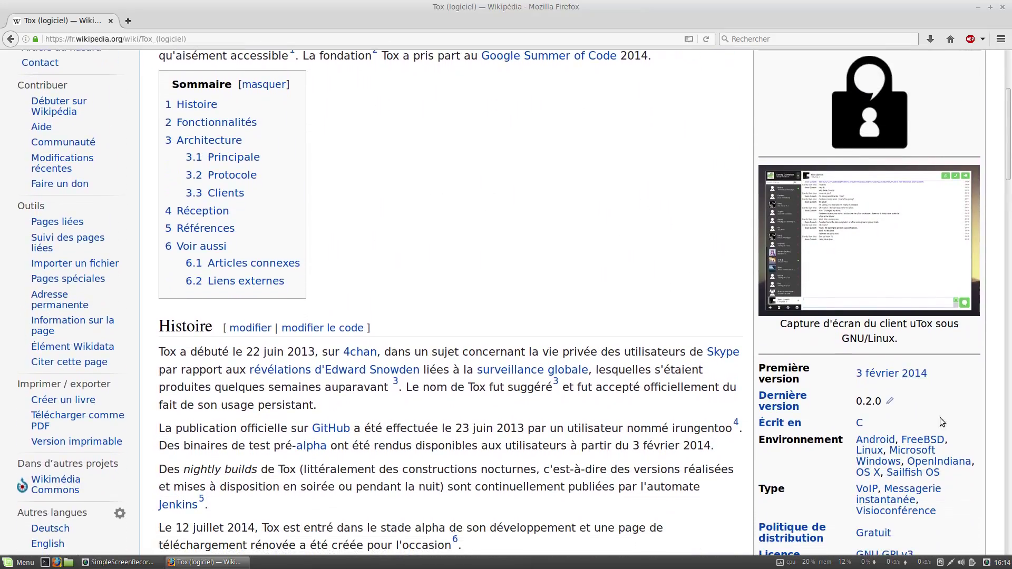
{"action": "left_click_drag", "start_coordinate": [953, 473], "coordinate": [852, 432]}
{"action": "left_click", "coordinate": [665, 429]}
{"action": "scroll", "coordinate": [669, 444], "scroll_direction": "down", "scroll_amount": 5}
{"action": "scroll", "coordinate": [678, 454], "scroll_direction": "up", "scroll_amount": 2}
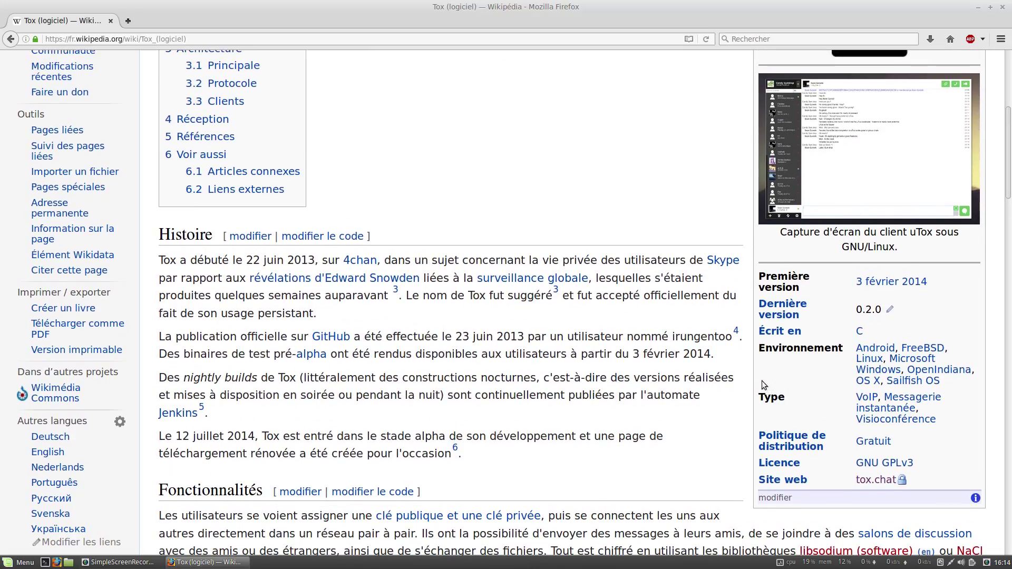
{"action": "scroll", "coordinate": [753, 372], "scroll_direction": "up", "scroll_amount": 10}
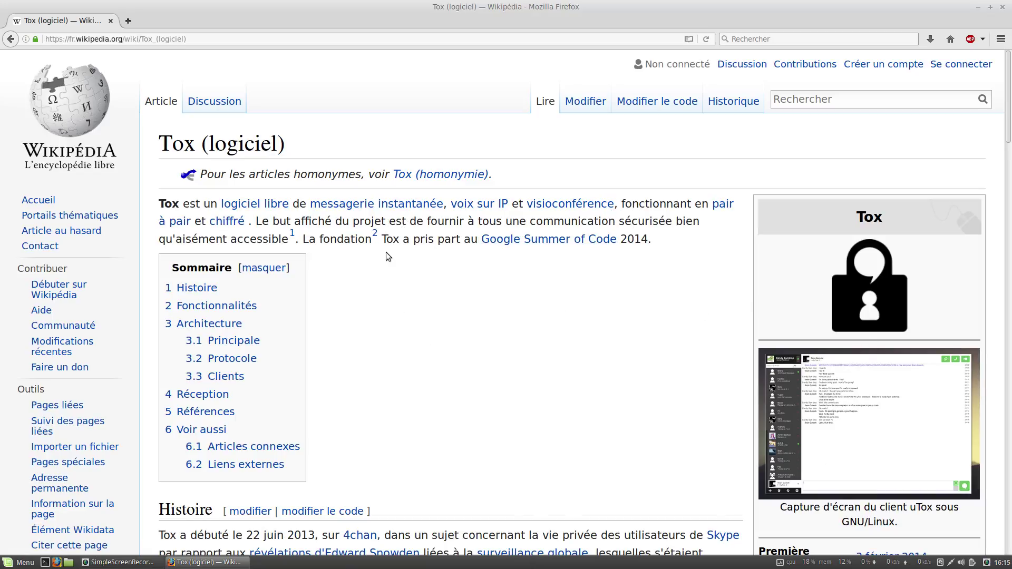
{"action": "scroll", "coordinate": [452, 306], "scroll_direction": "down", "scroll_amount": 2}
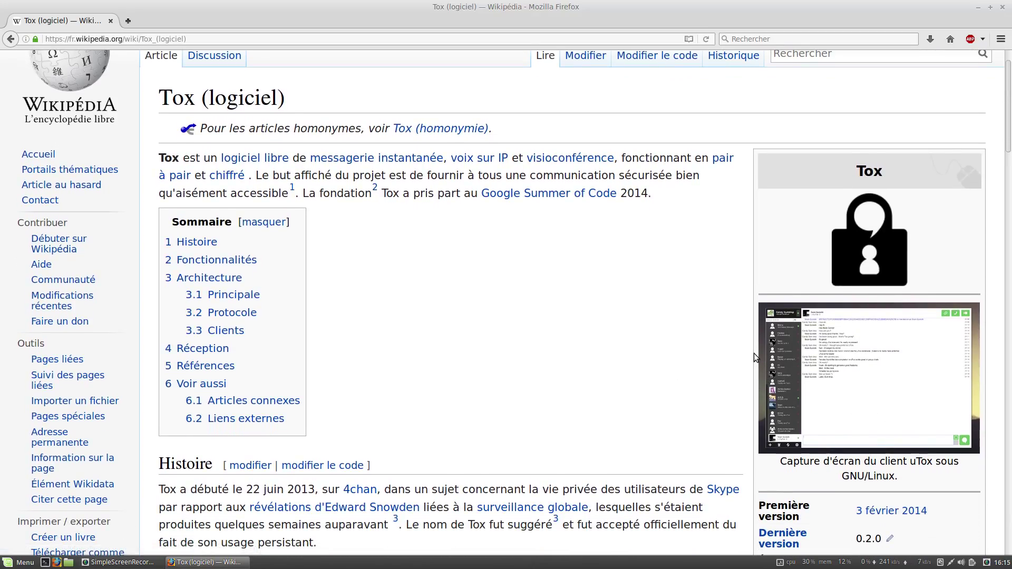
{"action": "scroll", "coordinate": [757, 349], "scroll_direction": "down", "scroll_amount": 4}
{"action": "scroll", "coordinate": [584, 263], "scroll_direction": "up", "scroll_amount": 6}
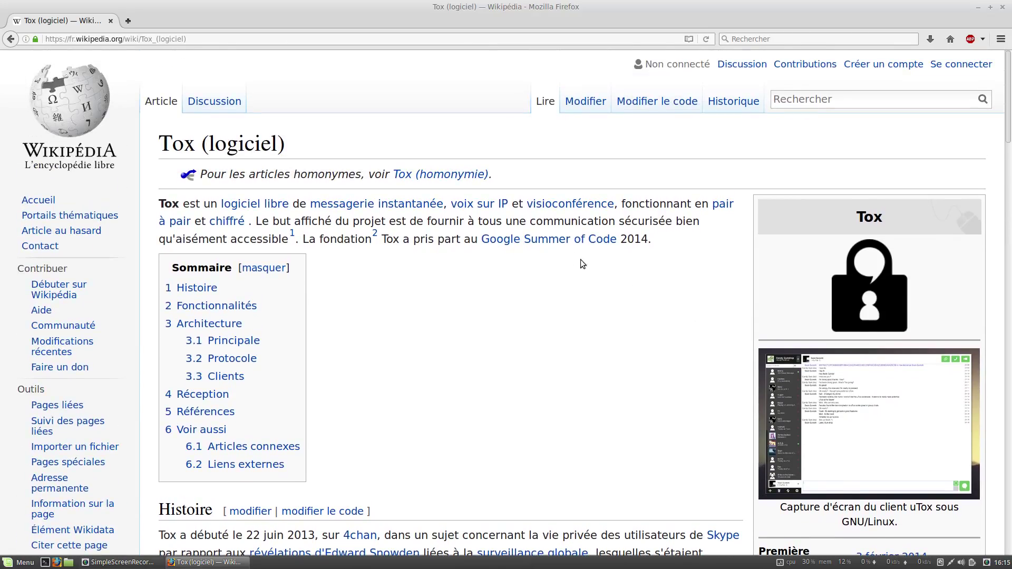
{"action": "left_click_drag", "start_coordinate": [855, 217], "coordinate": [879, 217]}
{"action": "key", "text": "Page_Down"}
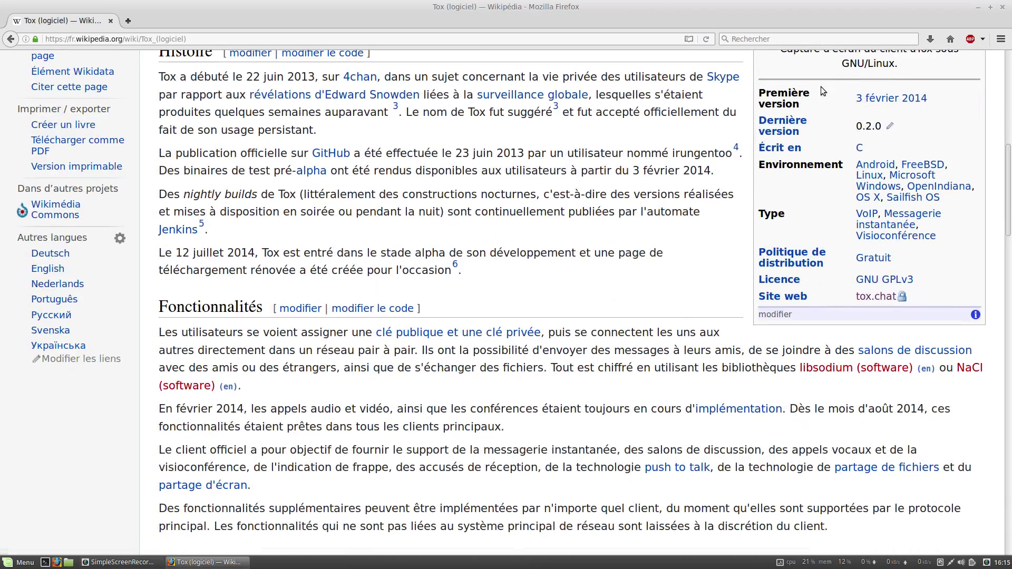
{"action": "left_click", "coordinate": [1002, 7]}
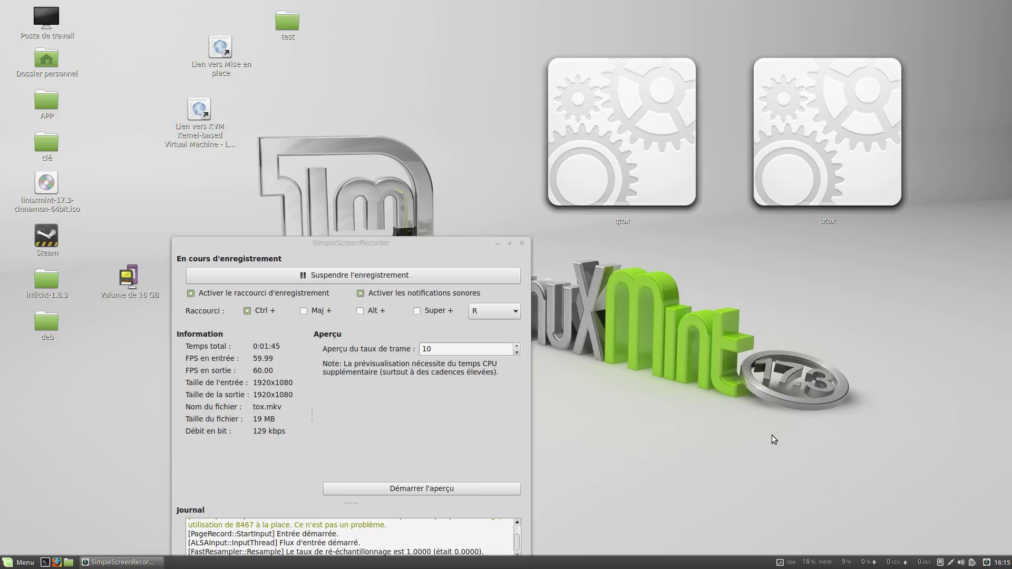
{"action": "left_click", "coordinate": [659, 169]}
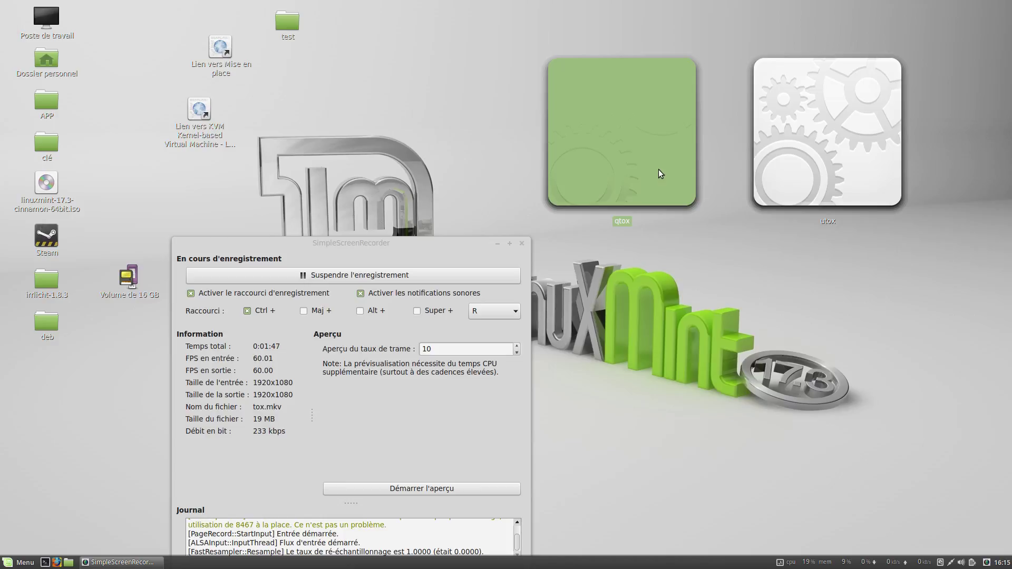
{"action": "left_click", "coordinate": [826, 153]}
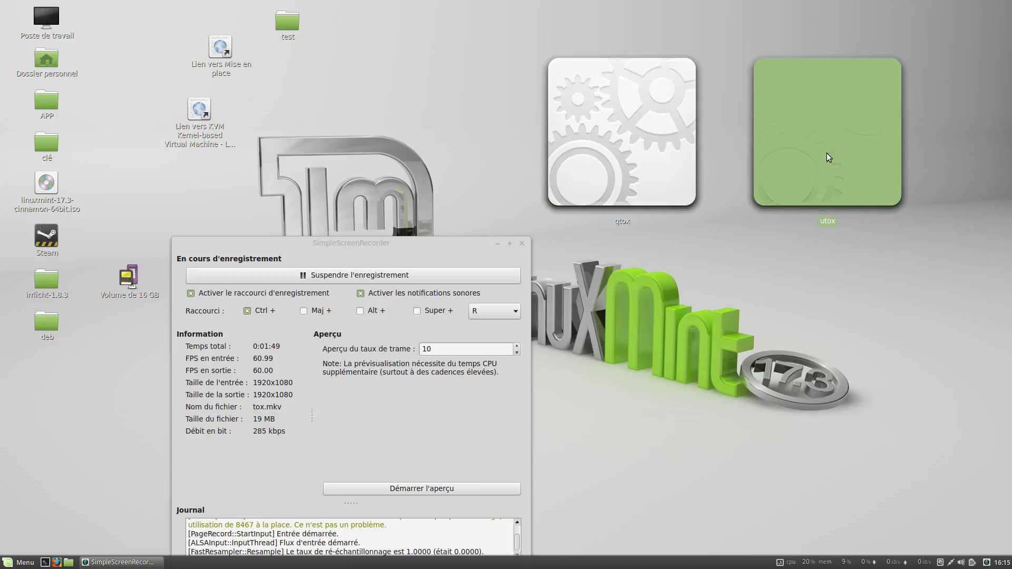
{"action": "left_click", "coordinate": [787, 291]}
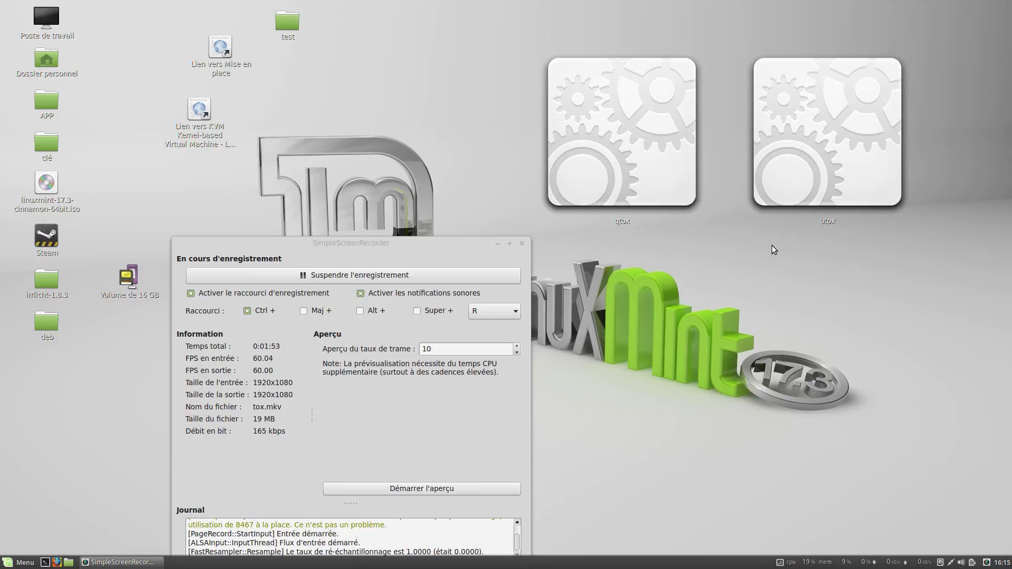
- Launch uTox from the desktop and unlock the profile by entering the profile password
{"action": "double_click", "coordinate": [802, 169]}
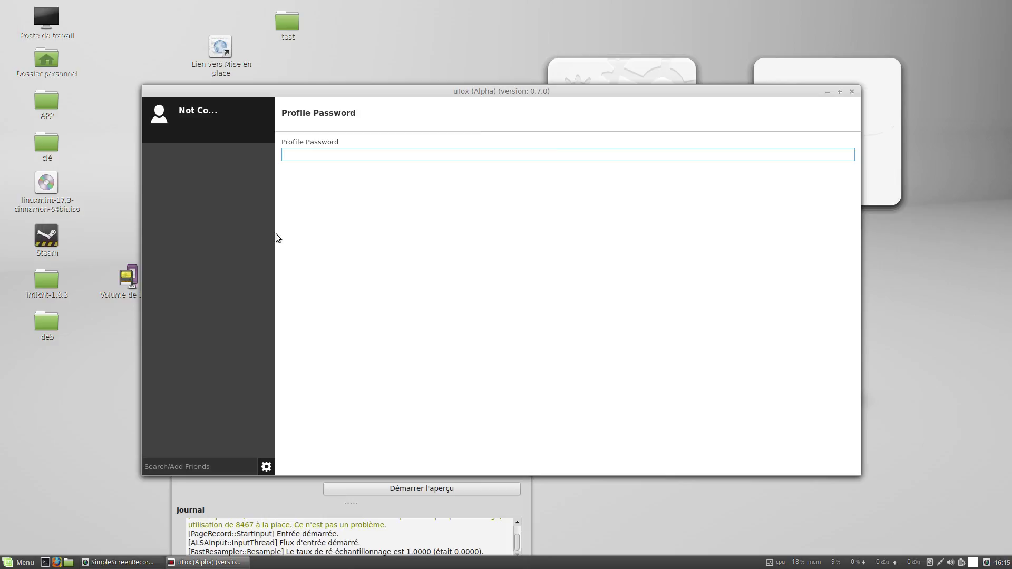
{"action": "type", "text": "********"}
{"action": "key", "text": "Return"}
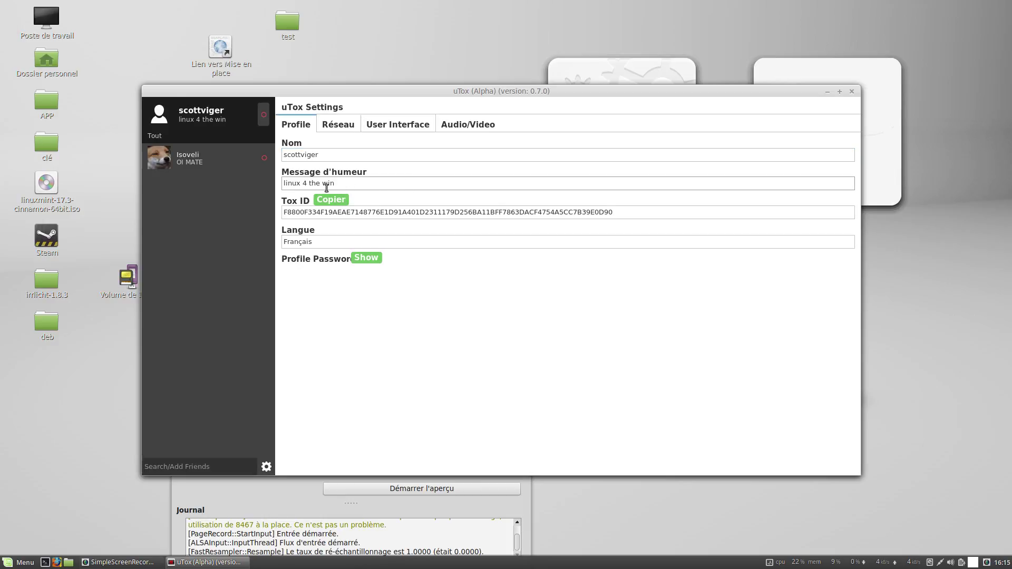
- Review the contact's conversation, the profile's name and Tox ID in the settings, and the friend search field, ending on the conversation
{"action": "left_click", "coordinate": [212, 146]}
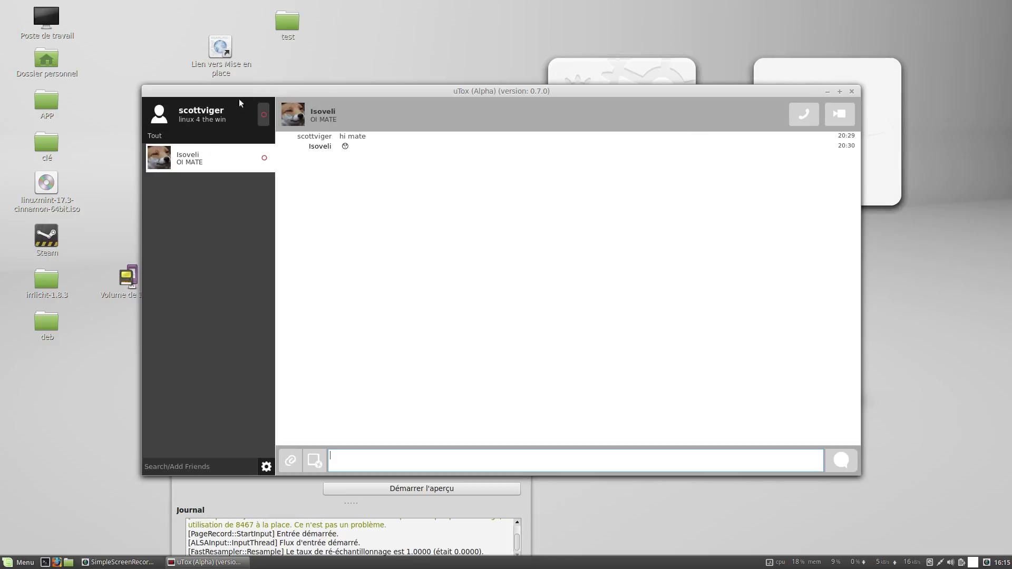
{"action": "left_click", "coordinate": [215, 111]}
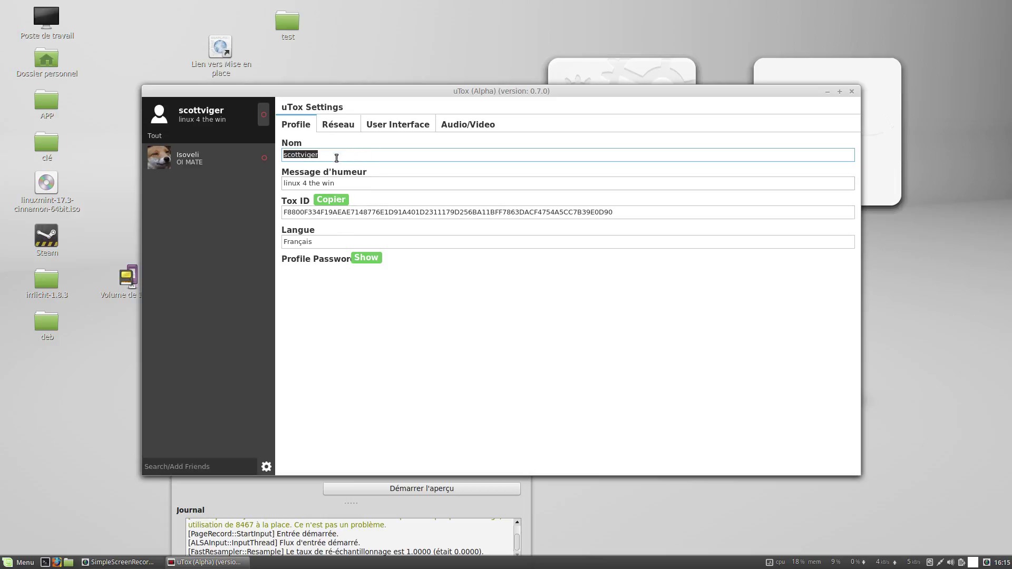
{"action": "double_click", "coordinate": [293, 212]}
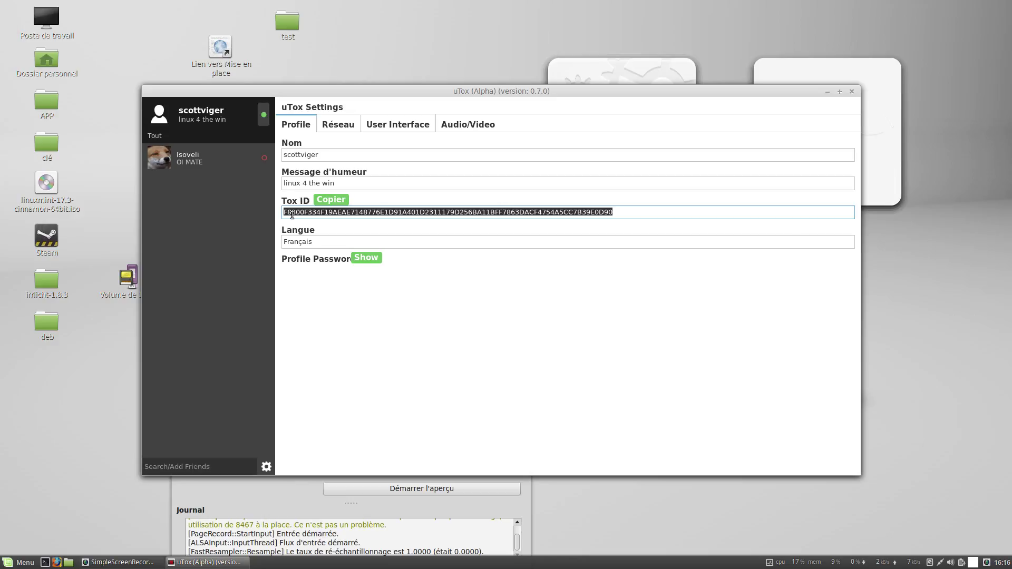
{"action": "left_click", "coordinate": [239, 464]}
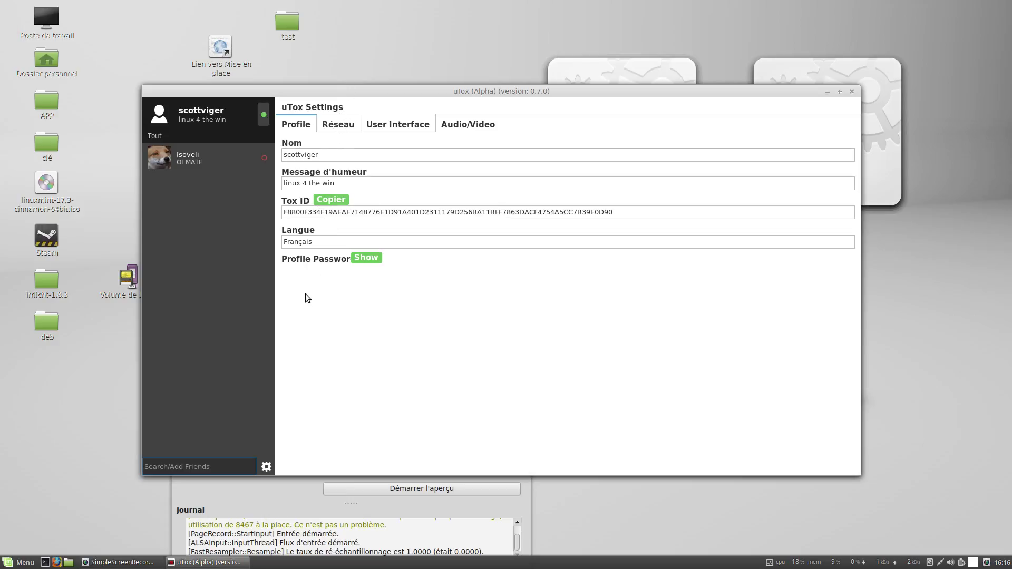
{"action": "left_click", "coordinate": [212, 149]}
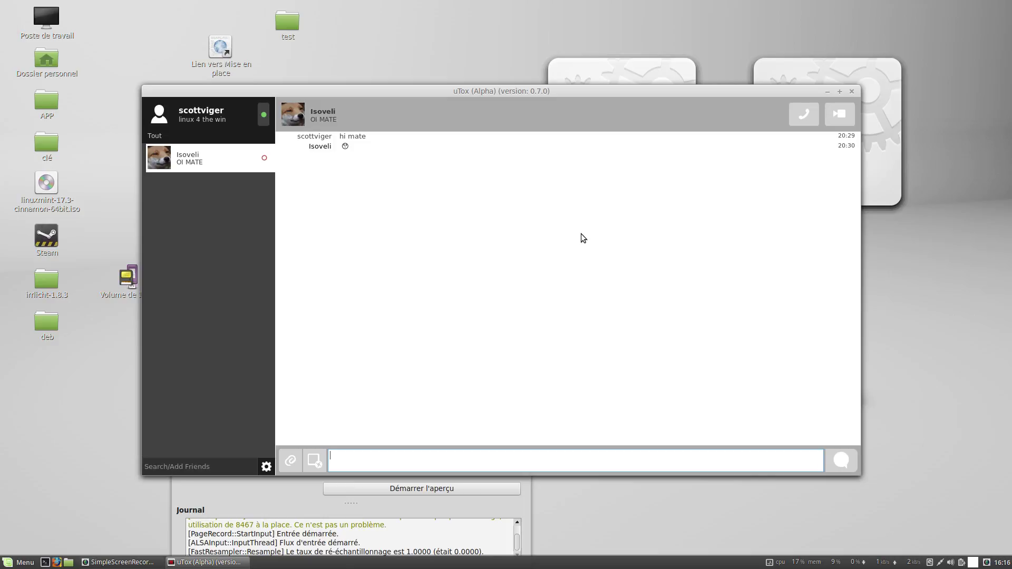
- Tile the uTox window to the left half of the desktop so that the launchers are uncovered
{"action": "mouse_move", "coordinate": [501, 93]}
{"action": "left_mouse_down"}
{"action": "mouse_move", "coordinate": [534, 261]}
{"action": "mouse_move", "coordinate": [520, 89]}
{"action": "left_mouse_up"}
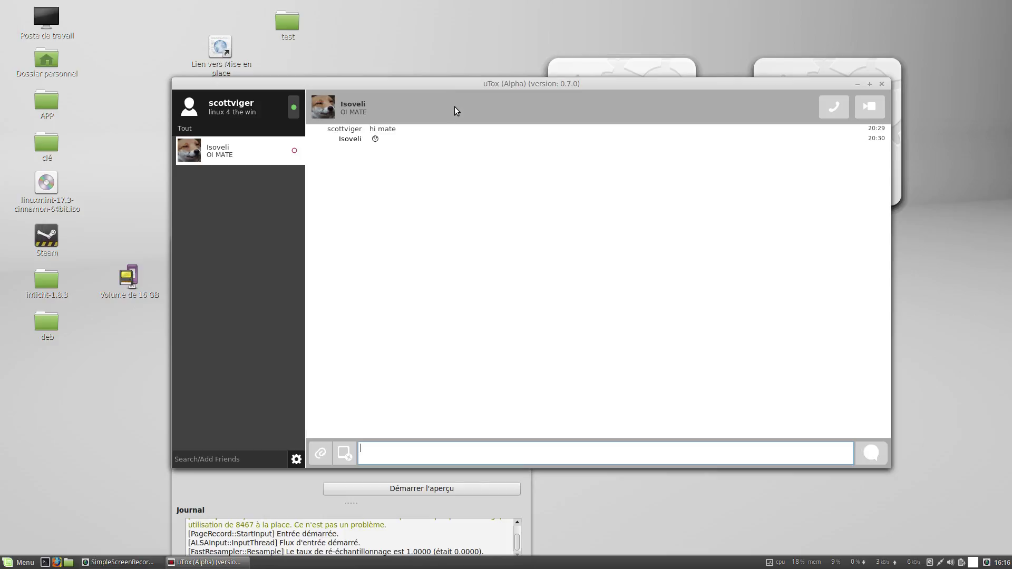
{"action": "left_click_drag", "start_coordinate": [476, 83], "coordinate": [3, 105]}
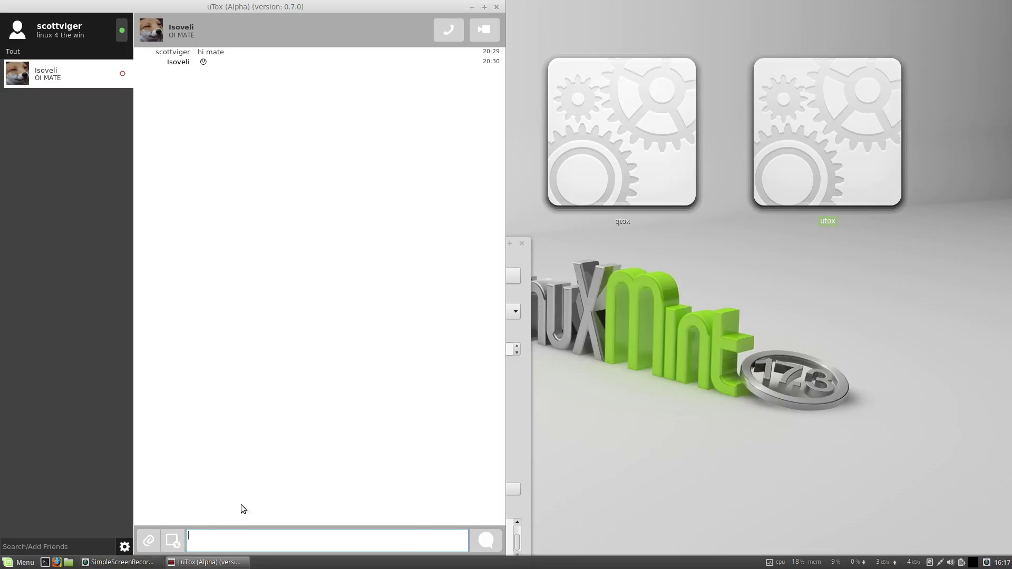
{"action": "left_click", "coordinate": [357, 355]}
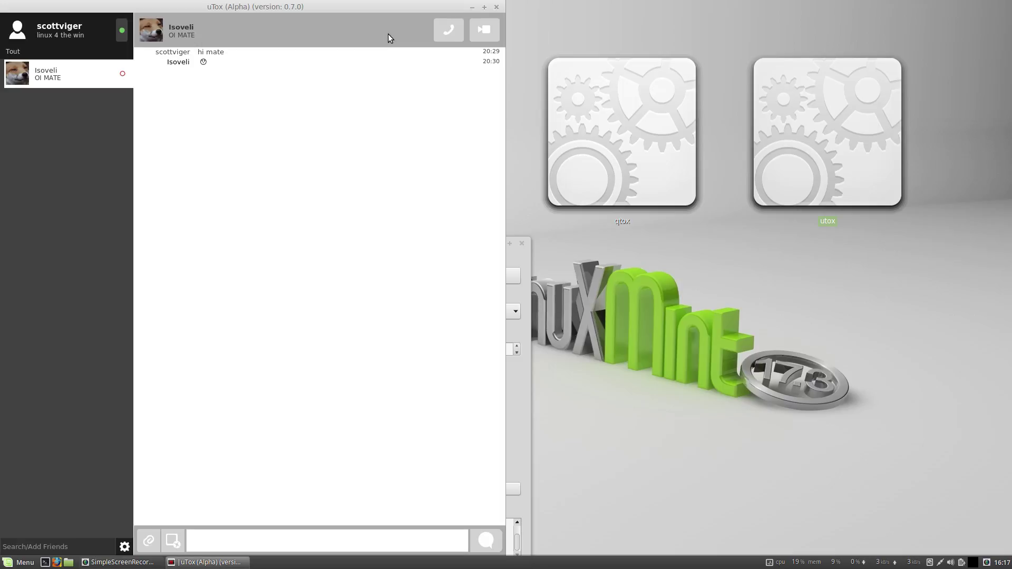
{"action": "left_click", "coordinate": [622, 269]}
{"action": "left_click", "coordinate": [606, 188]}
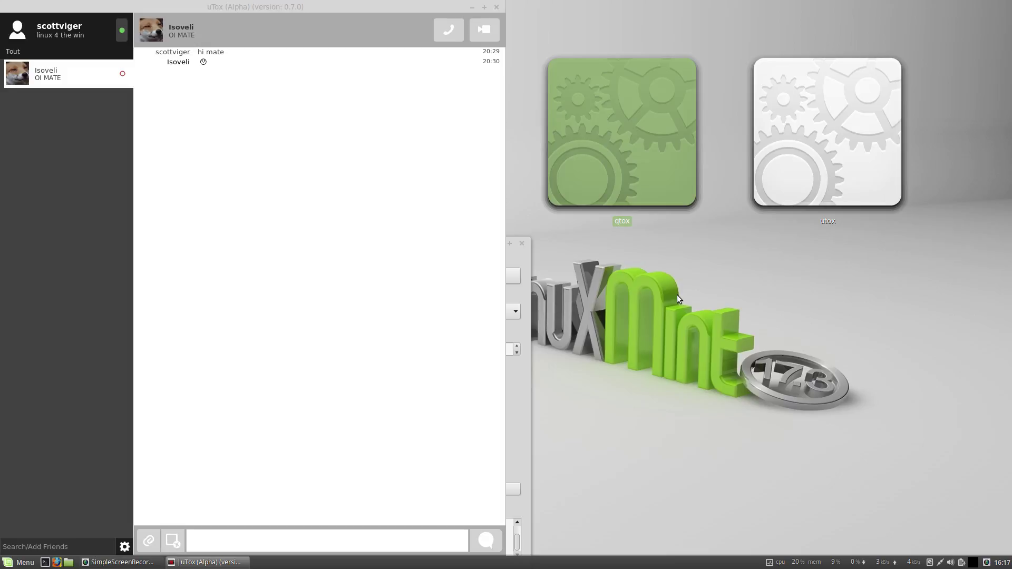
{"action": "left_click", "coordinate": [356, 132]}
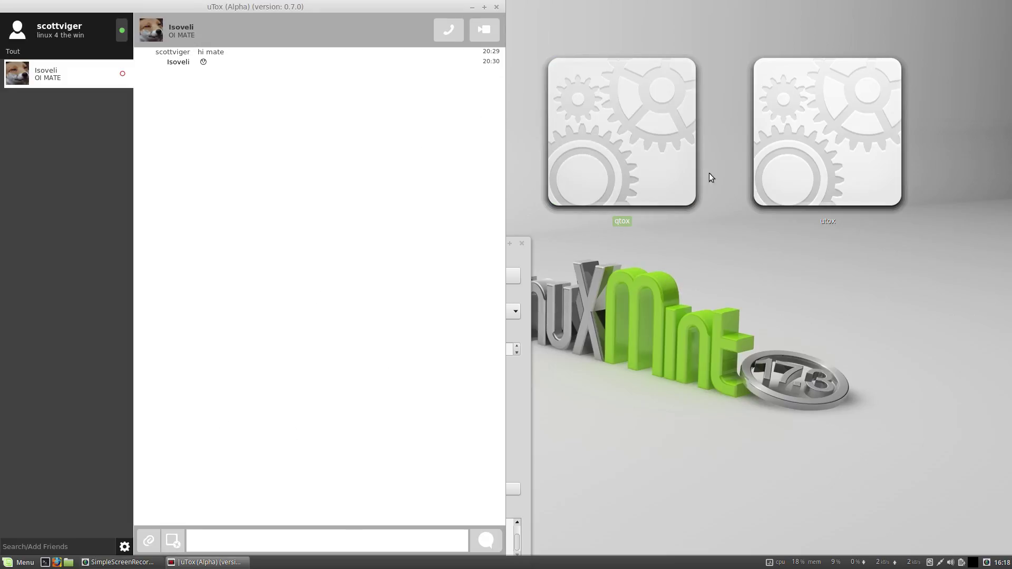
- Launch qTox from the desktop and load the tox_save profile
{"action": "double_click", "coordinate": [660, 145]}
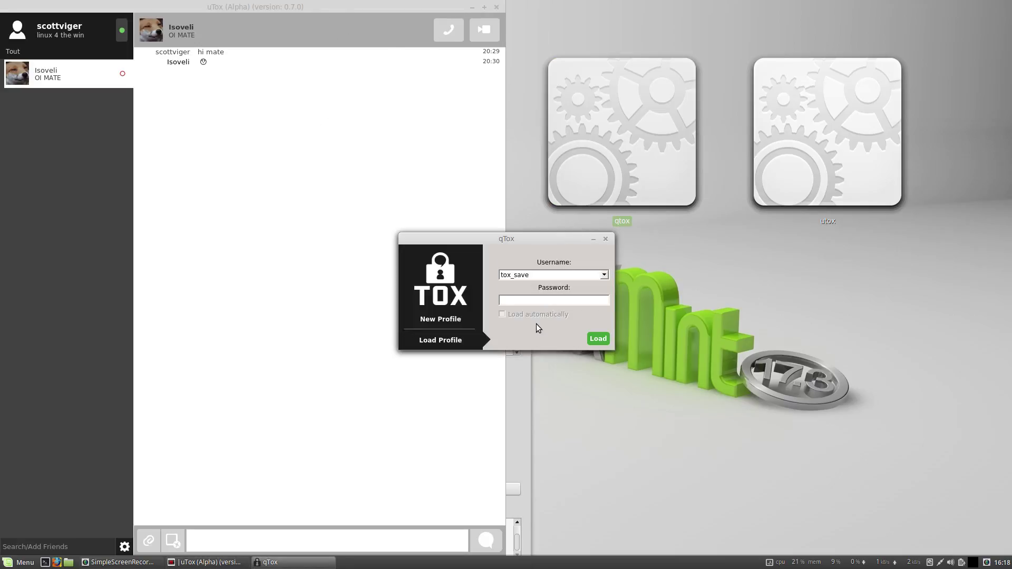
{"action": "key", "text": "Return"}
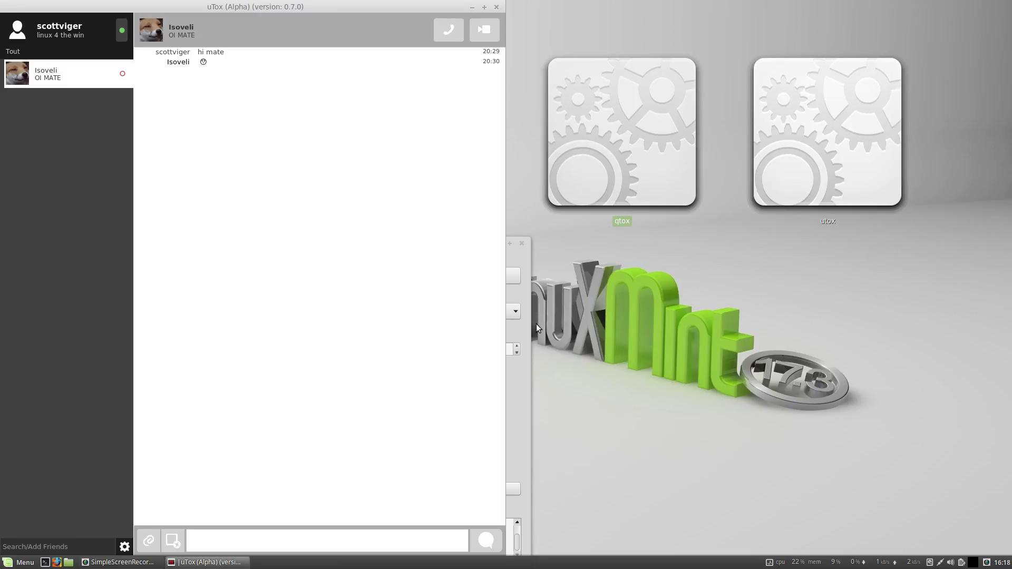
- Tile the qTox window to the right half of the desktop and review its profile, add-friend, group and file transfer pages
{"action": "left_click_drag", "start_coordinate": [542, 170], "coordinate": [1011, 170]}
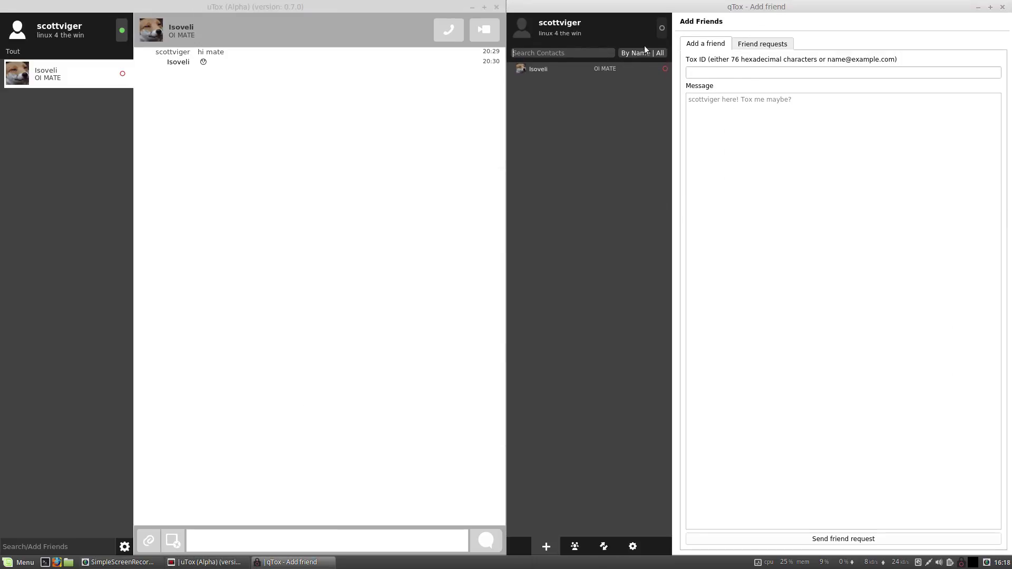
{"action": "left_click", "coordinate": [578, 26]}
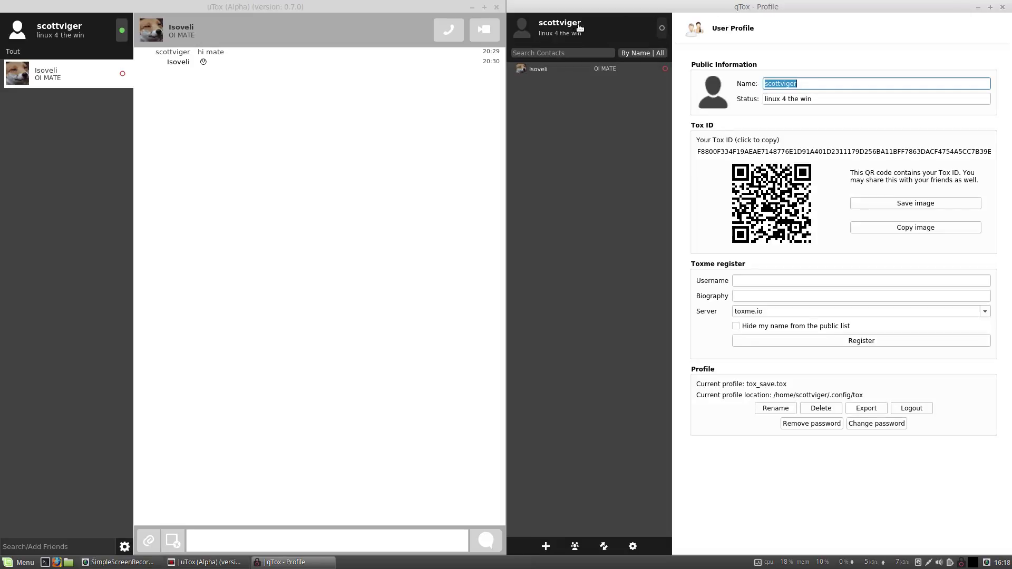
{"action": "left_click", "coordinate": [719, 142]}
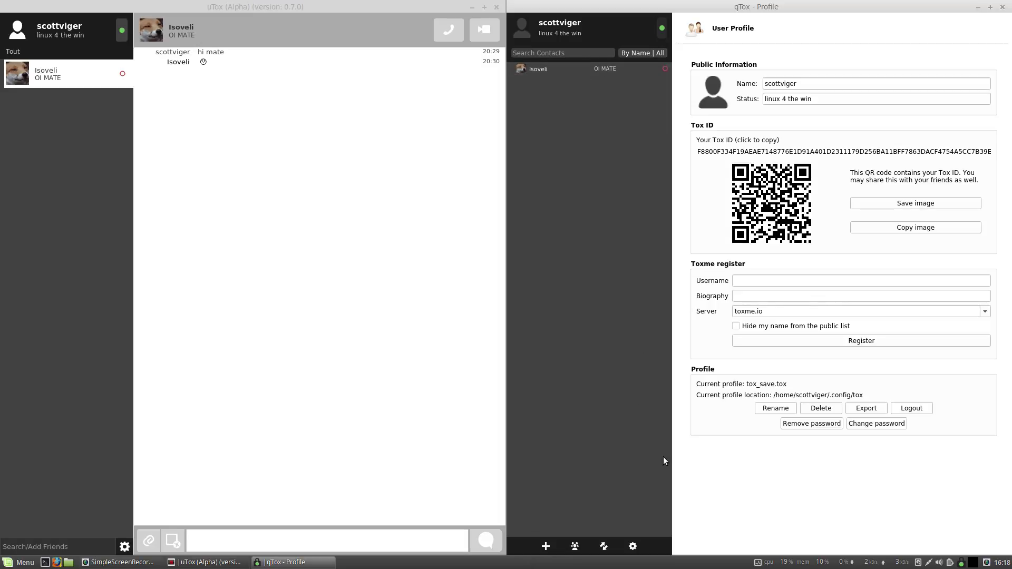
{"action": "left_click", "coordinate": [546, 545]}
{"action": "left_click", "coordinate": [574, 545]}
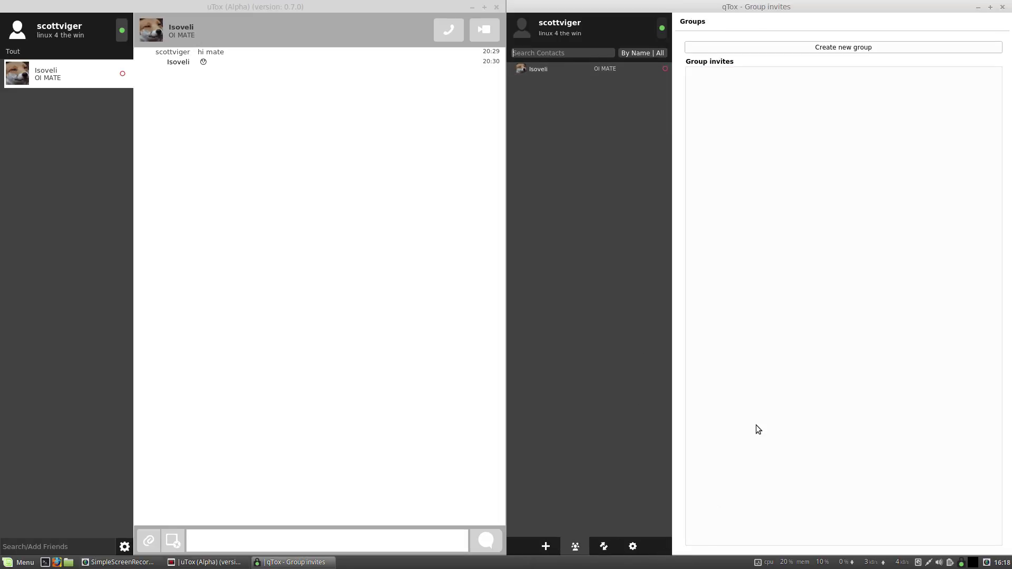
{"action": "left_click", "coordinate": [606, 545]}
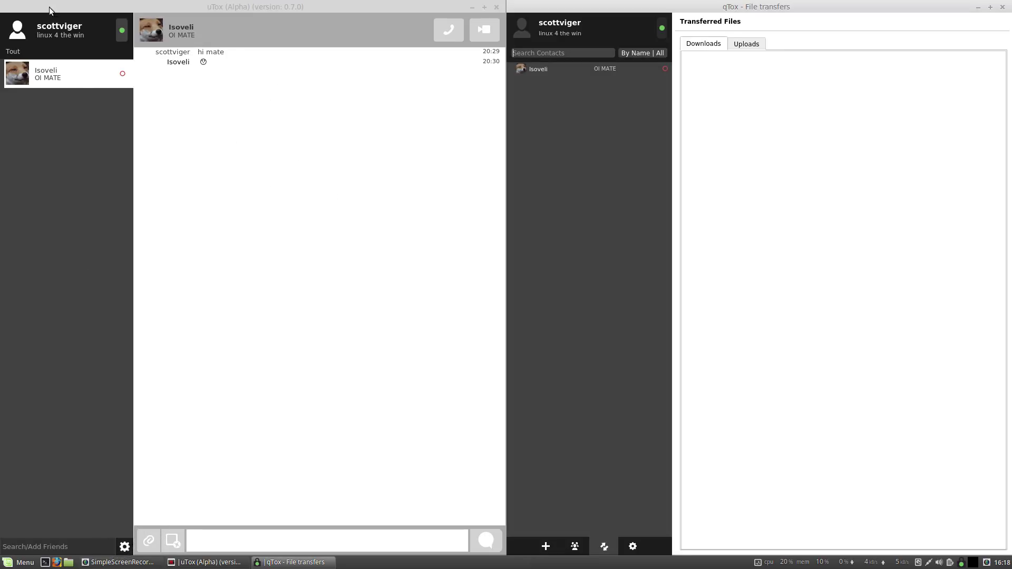
- Review the Profile, Réseau, User Interface and Audio/Video settings in uTox
{"action": "left_click", "coordinate": [79, 113]}
{"action": "left_click", "coordinate": [44, 31]}
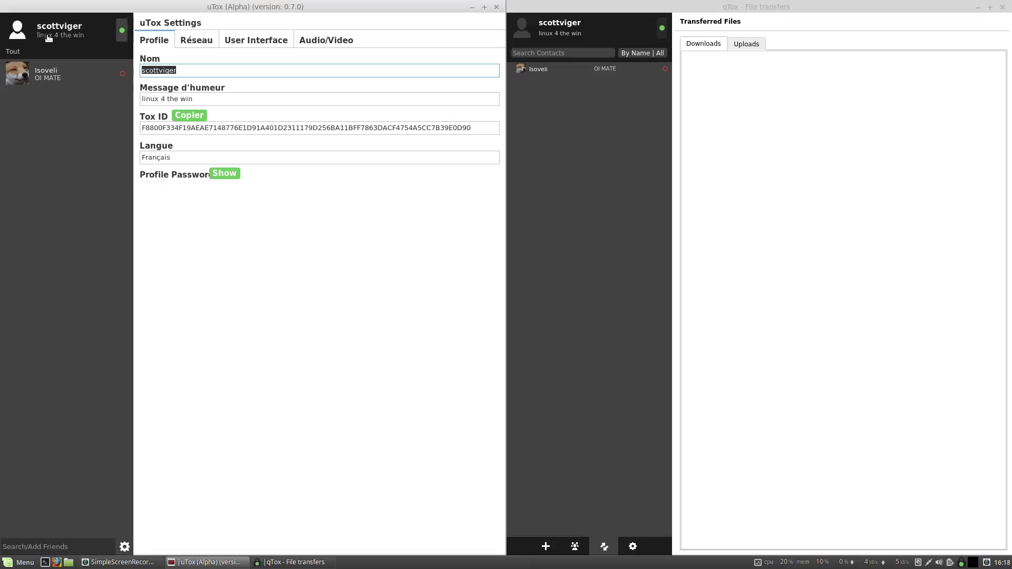
{"action": "left_click", "coordinate": [126, 546]}
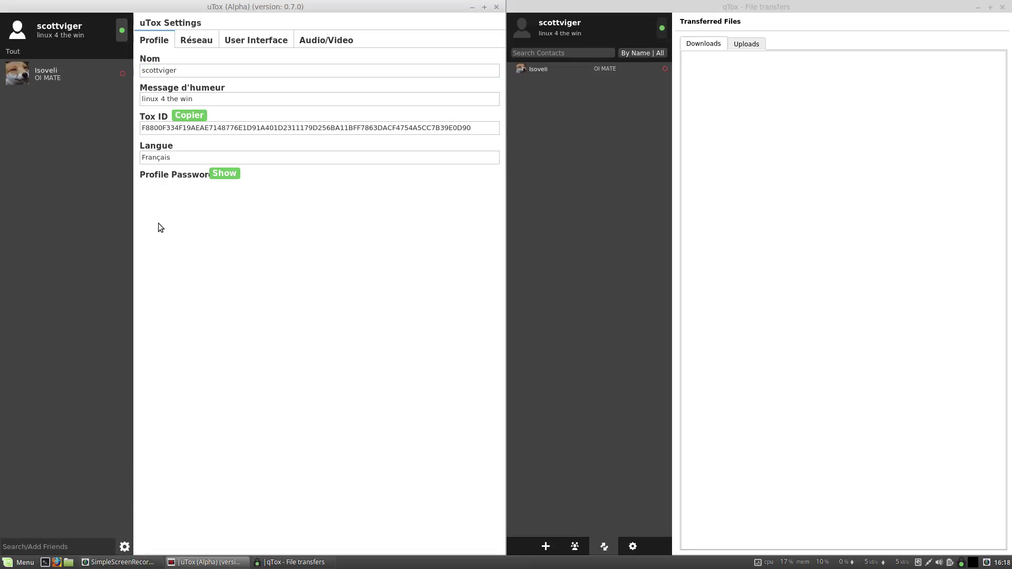
{"action": "left_click", "coordinate": [191, 45]}
{"action": "left_click", "coordinate": [249, 46]}
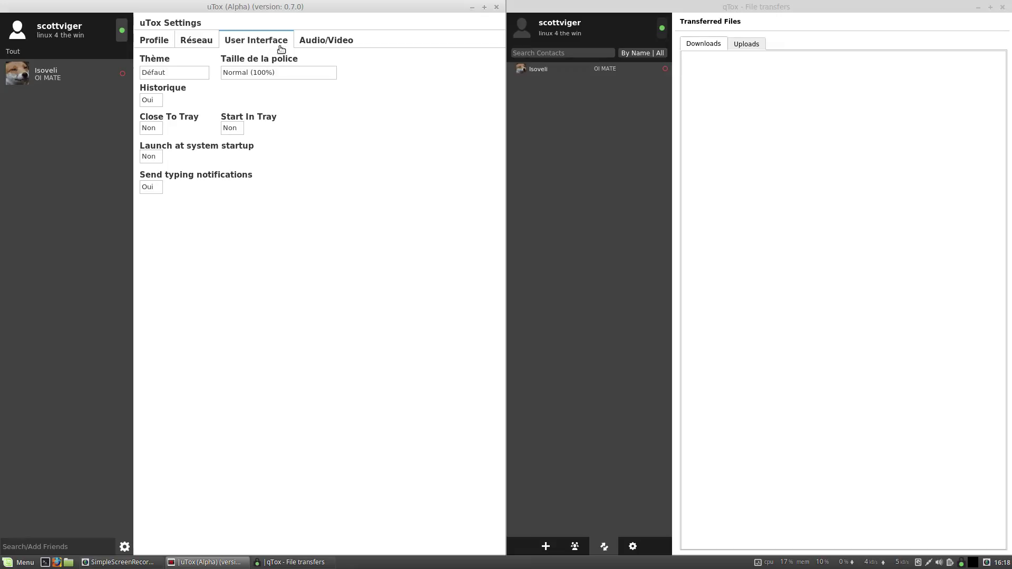
{"action": "left_click", "coordinate": [328, 43]}
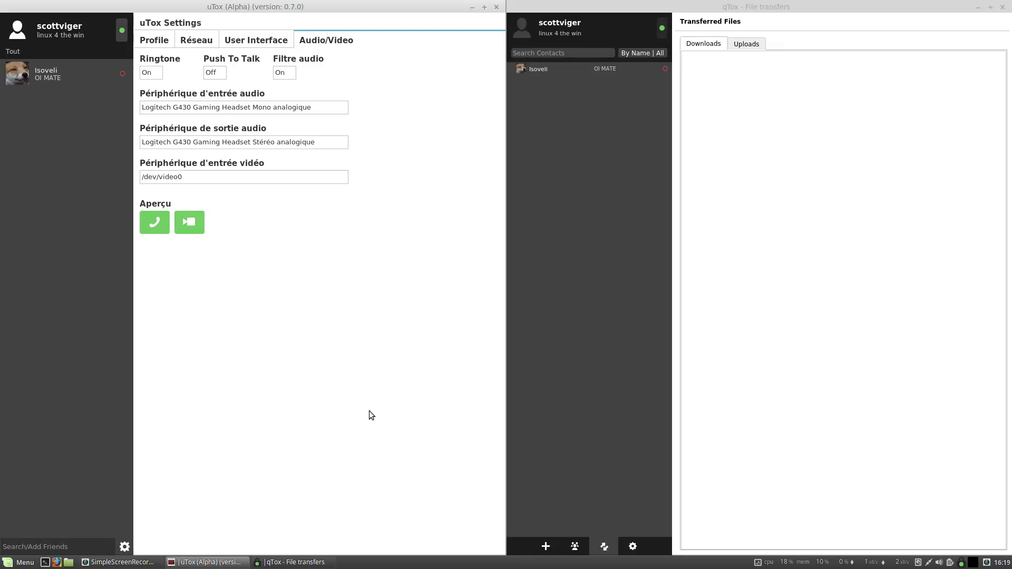
- Set the uTox video input device to Ecran and select the whole screen as the capture area
{"action": "left_click", "coordinate": [178, 178]}
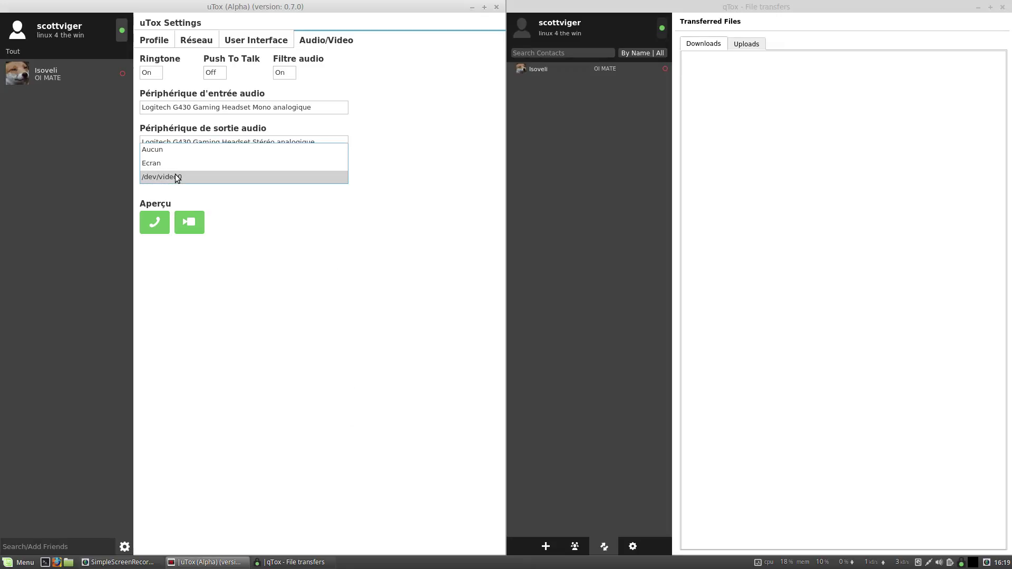
{"action": "left_click", "coordinate": [177, 178]}
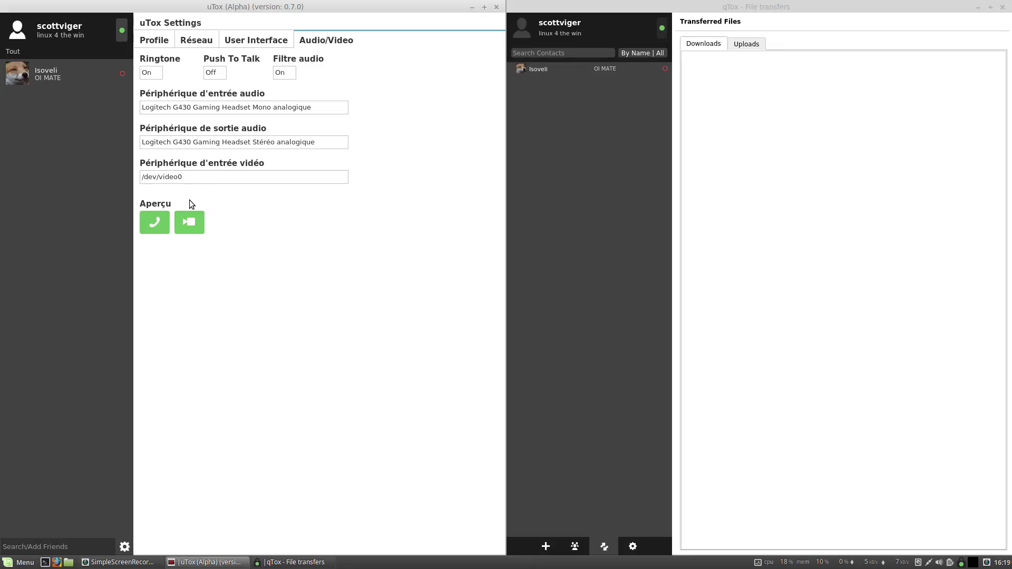
{"action": "left_click", "coordinate": [188, 178]}
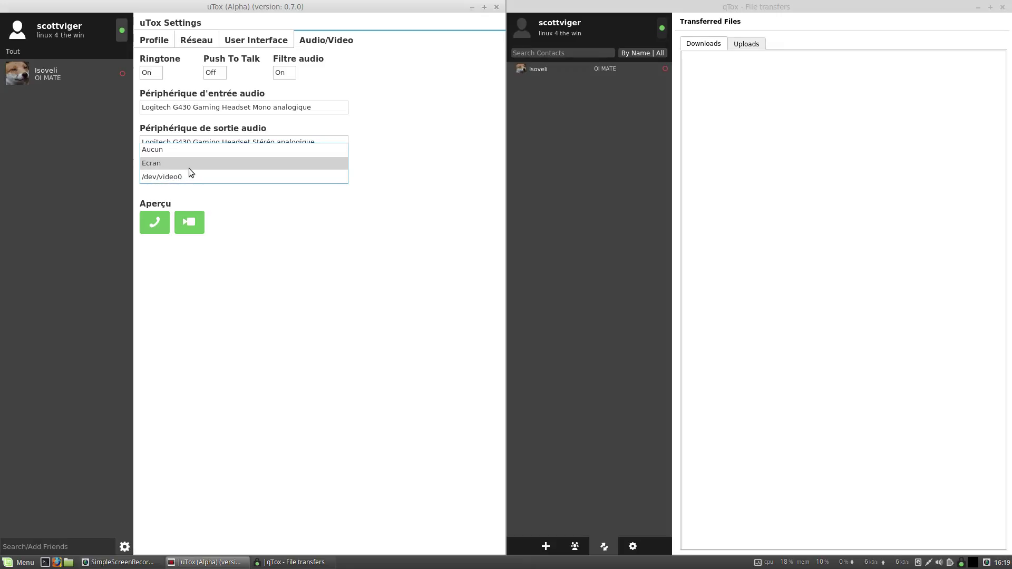
{"action": "left_click", "coordinate": [189, 169]}
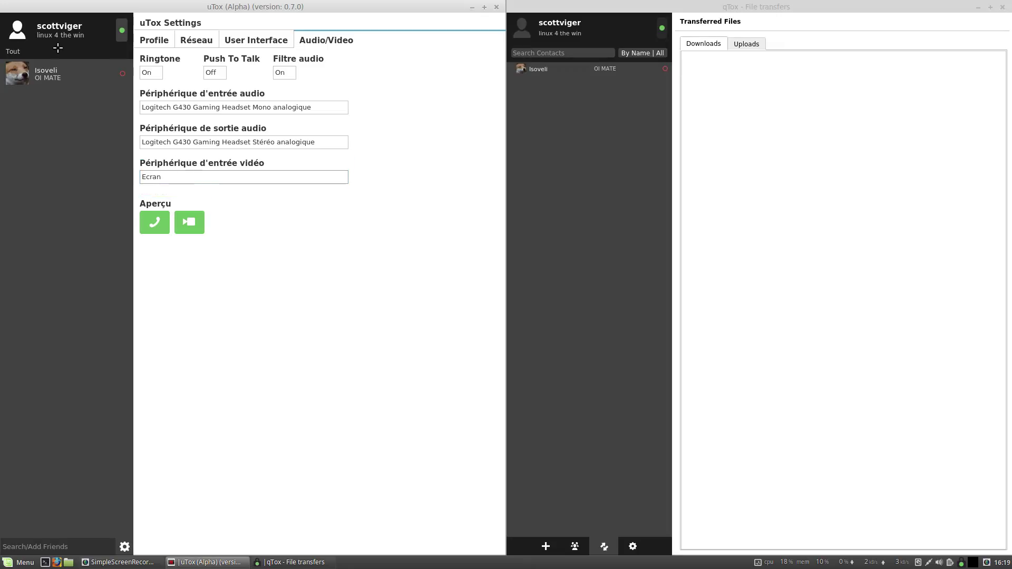
{"action": "left_click_drag", "start_coordinate": [1, 3], "coordinate": [1009, 567]}
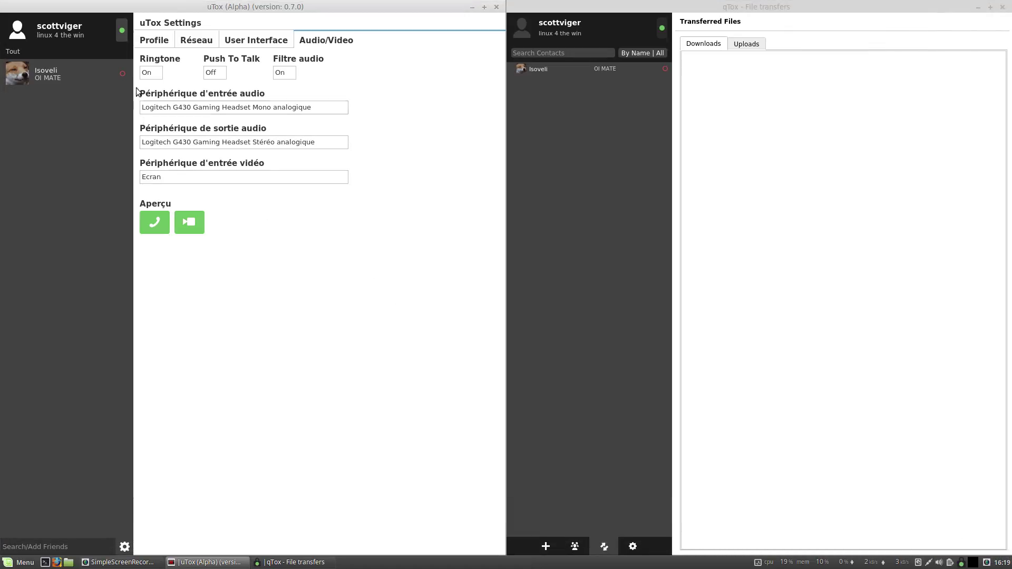
- Start the video preview and move its window down to uncover the windows behind it
{"action": "left_click", "coordinate": [191, 221]}
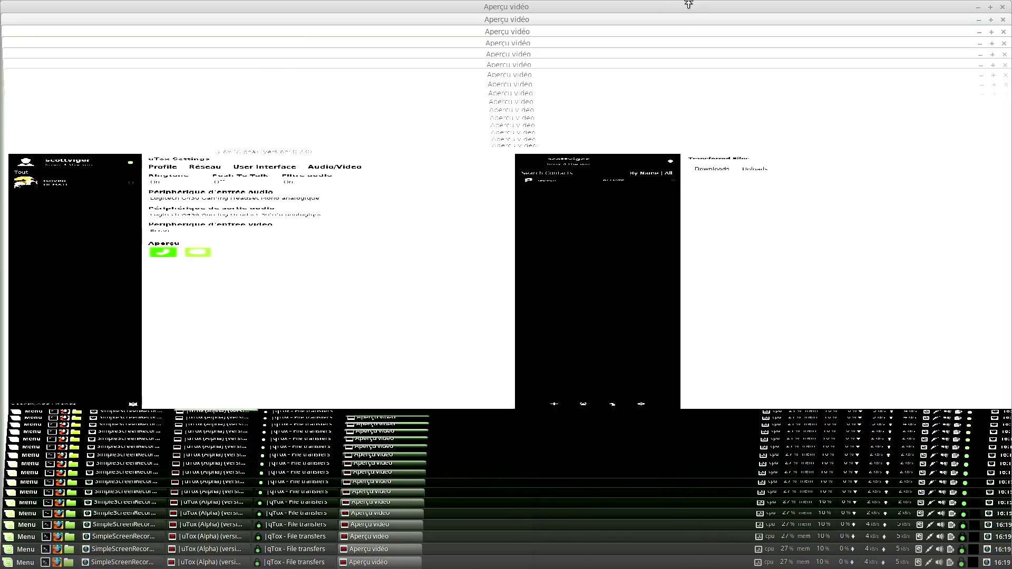
{"action": "left_click_drag", "start_coordinate": [680, 11], "coordinate": [695, 105]}
- Check resource use and the running processes in the System Monitor, and close it
{"action": "mouse_move", "coordinate": [788, 566]}
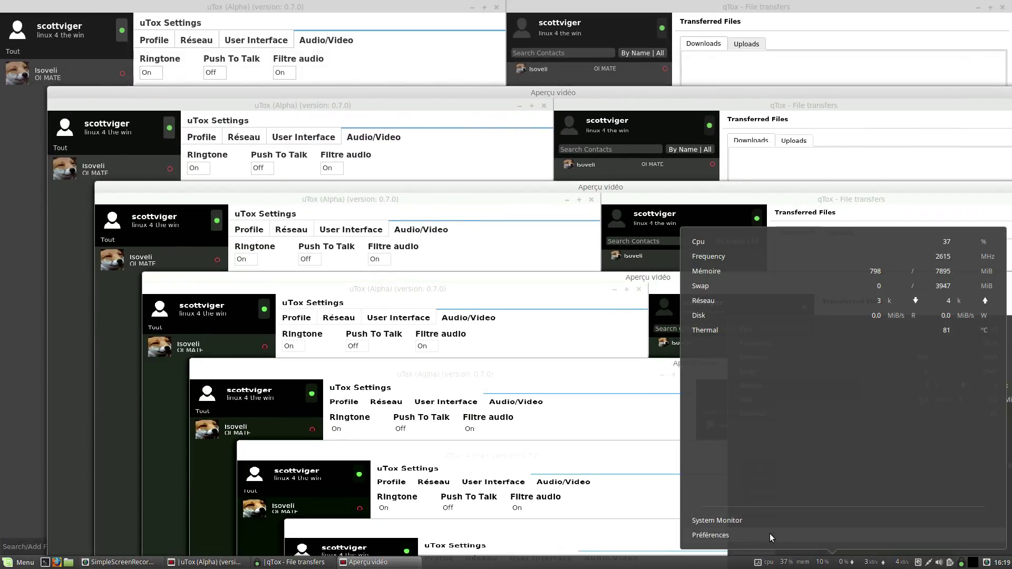
{"action": "left_click", "coordinate": [728, 522]}
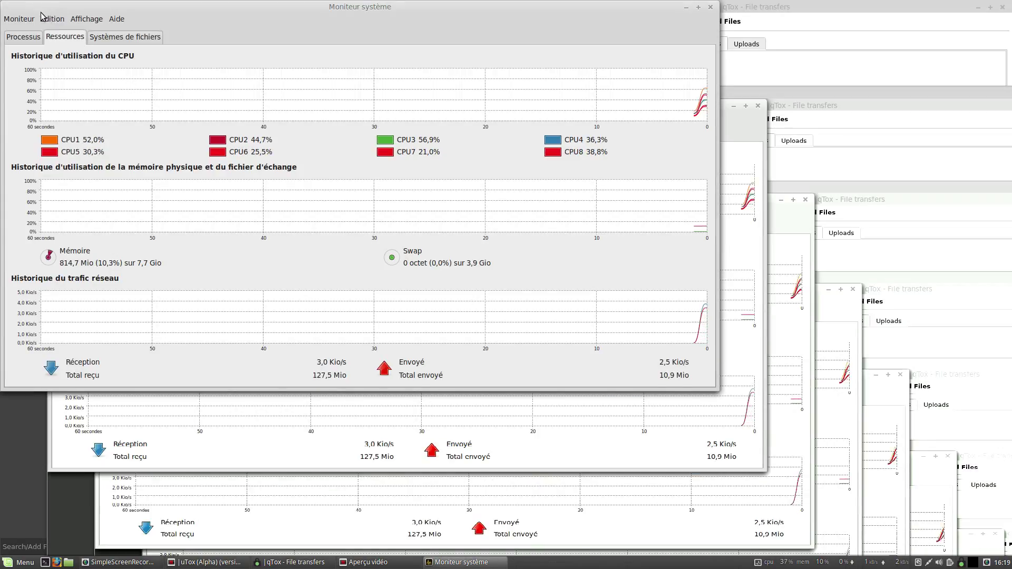
{"action": "left_click", "coordinate": [34, 39]}
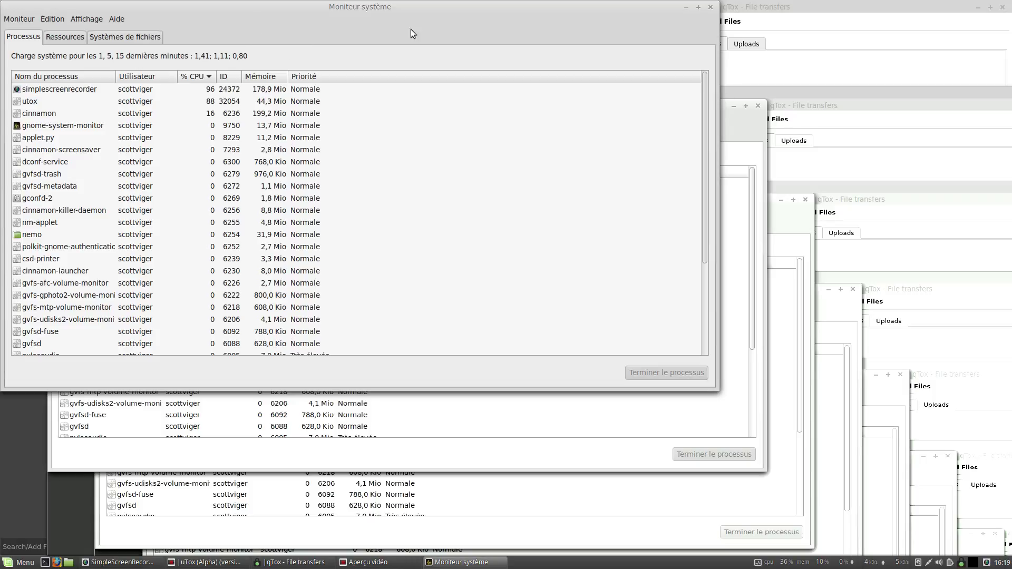
{"action": "left_click", "coordinate": [710, 7]}
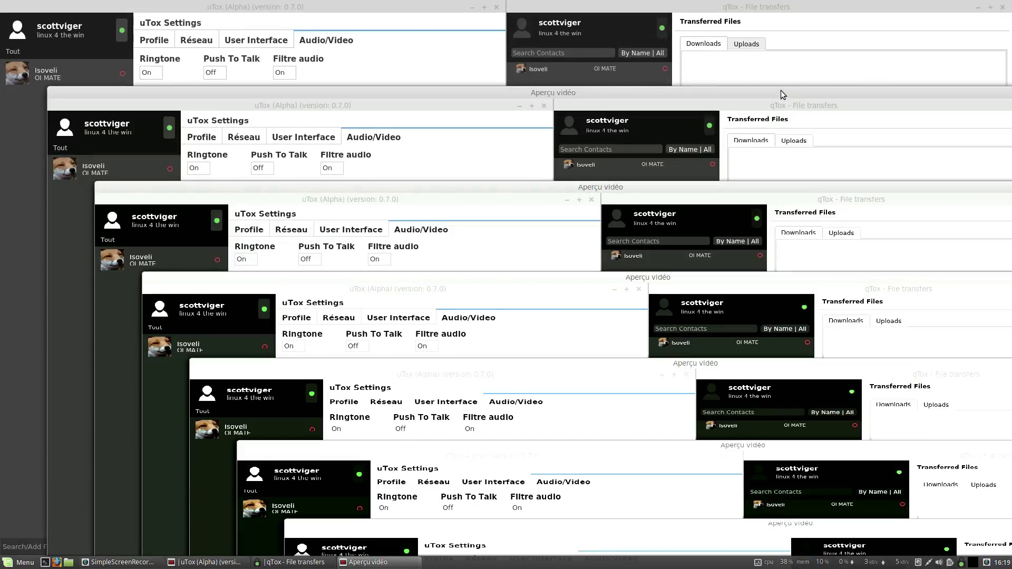
- Move the video preview off the uTox settings and stop the preview, keeping uTox tiled to the left half
{"action": "mouse_move", "coordinate": [779, 93]}
{"action": "left_mouse_down"}
{"action": "mouse_move", "coordinate": [771, 151]}
{"action": "mouse_move", "coordinate": [683, 405]}
{"action": "mouse_move", "coordinate": [821, 211]}
{"action": "mouse_move", "coordinate": [858, 259]}
{"action": "mouse_move", "coordinate": [423, 256]}
{"action": "left_mouse_up"}
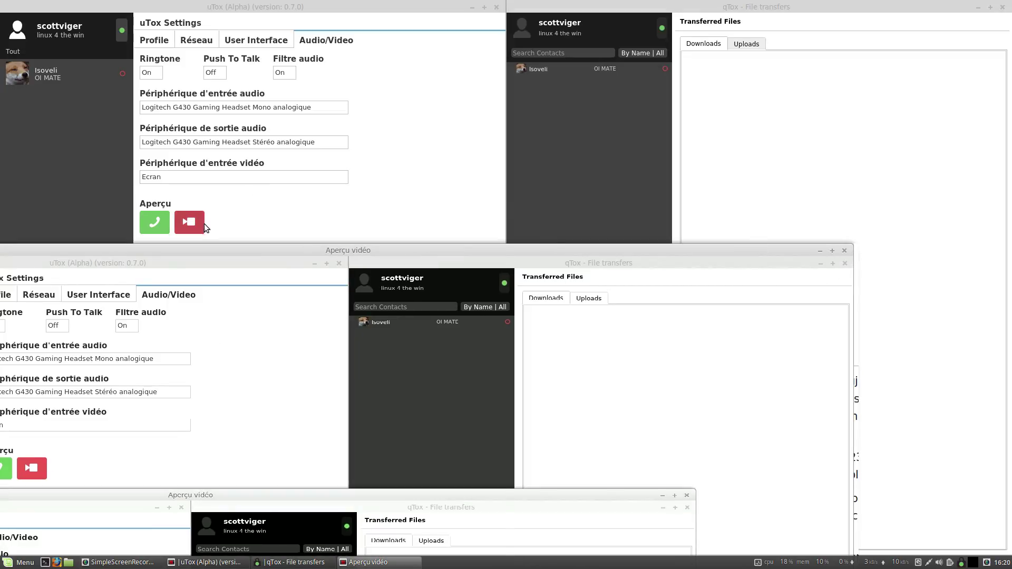
{"action": "left_click", "coordinate": [190, 221]}
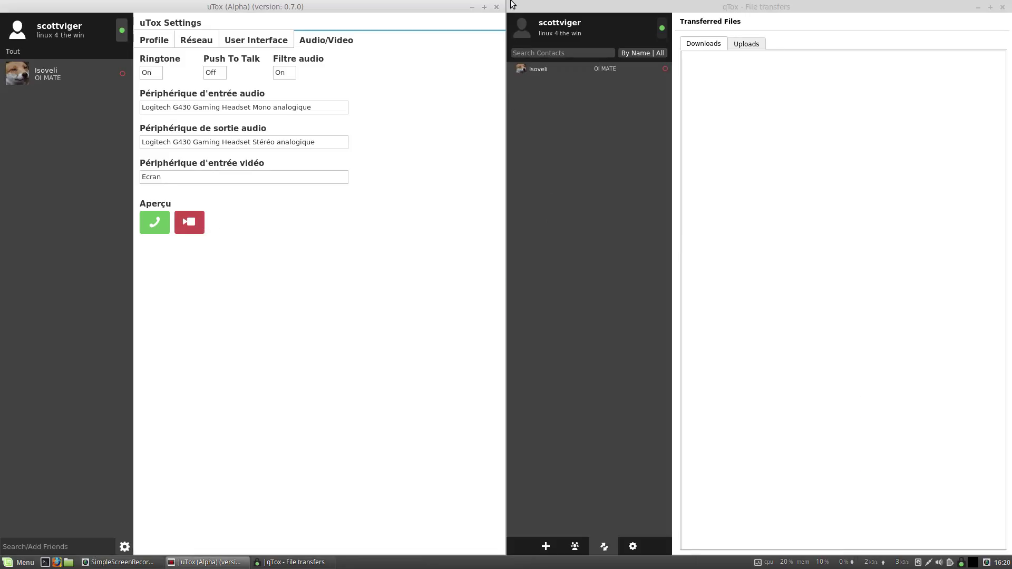
{"action": "left_click_drag", "start_coordinate": [347, 6], "coordinate": [2, 127]}
{"action": "left_click_drag", "start_coordinate": [274, 9], "coordinate": [1, 143]}
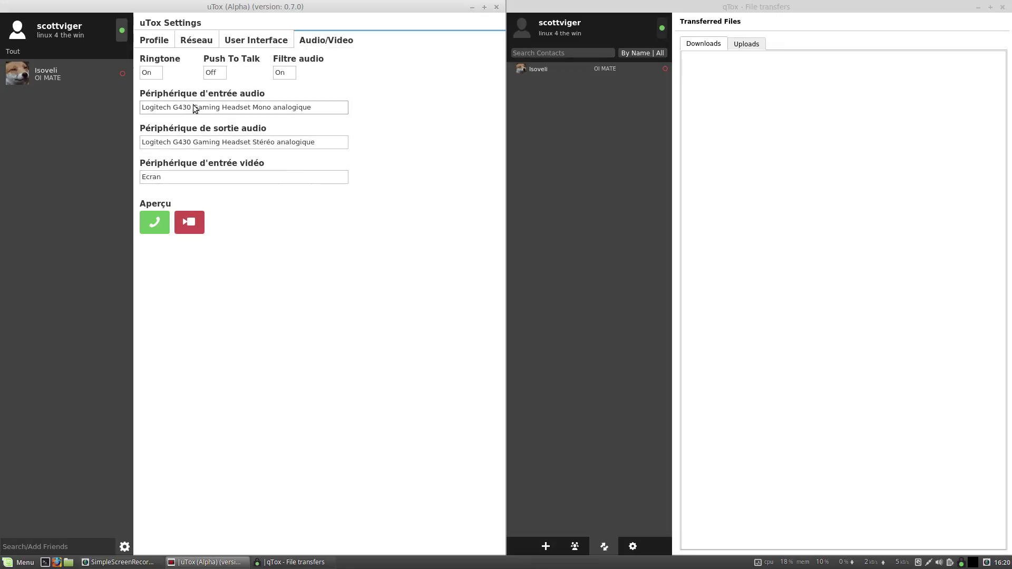
- Revisit the uTox Profile and Audio/Video settings and close uTox
{"action": "left_click", "coordinate": [166, 42]}
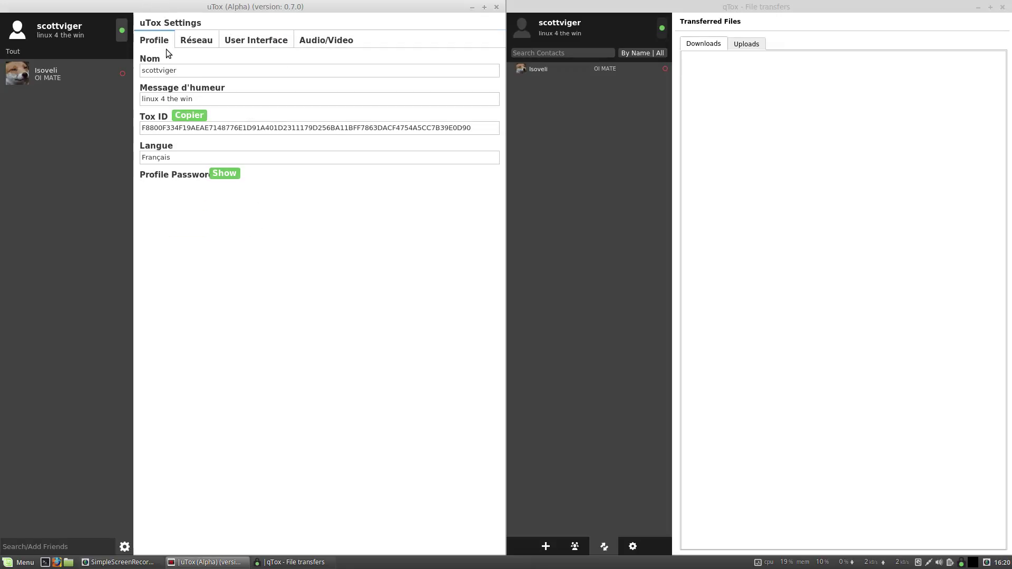
{"action": "left_click", "coordinate": [321, 39]}
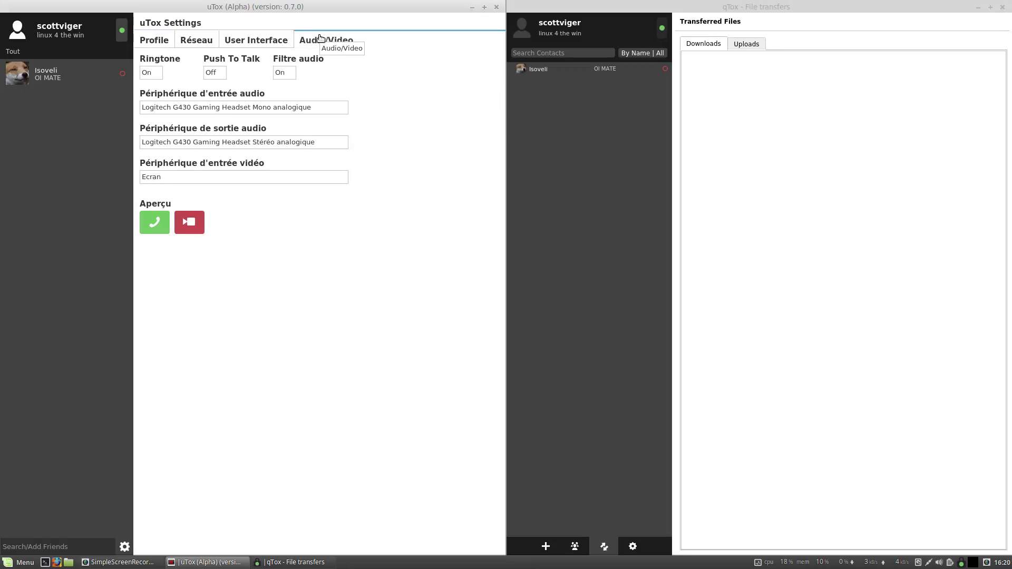
{"action": "left_click", "coordinate": [495, 7]}
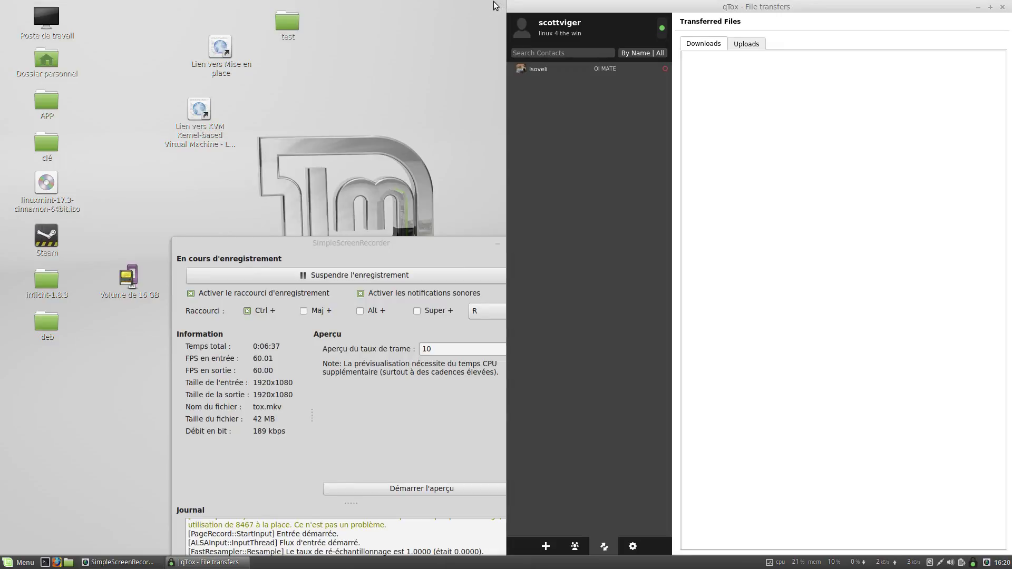
- Switch to qTox, open the contact's conversation and maximize the window
{"action": "key", "text": "alt+Tab"}
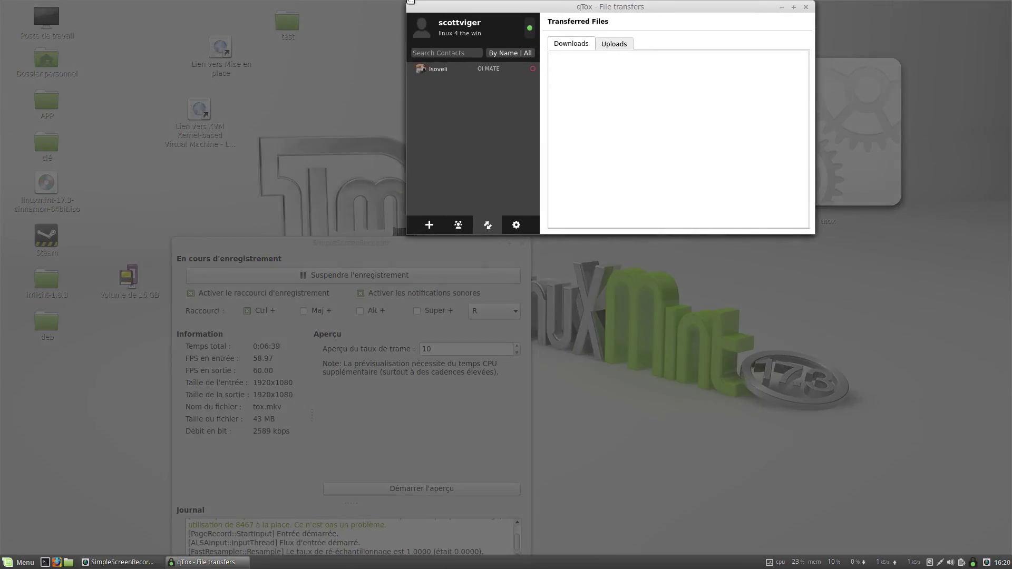
{"action": "left_click_drag", "start_coordinate": [410, 1], "coordinate": [409, 2]}
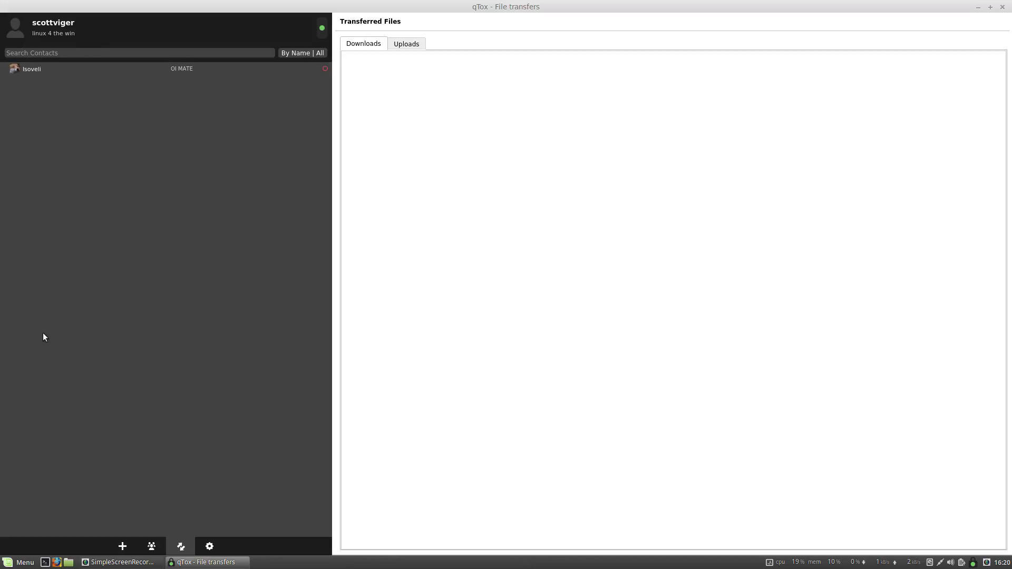
{"action": "left_click_drag", "start_coordinate": [217, 4], "coordinate": [1001, 198]}
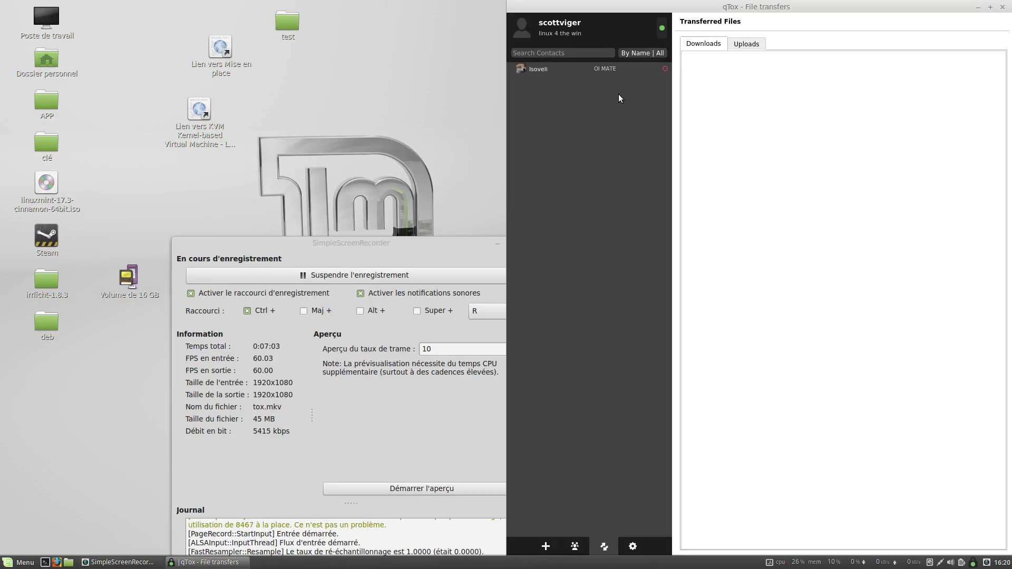
{"action": "left_click", "coordinate": [603, 70]}
{"action": "left_click_drag", "start_coordinate": [744, 6], "coordinate": [644, 2]}
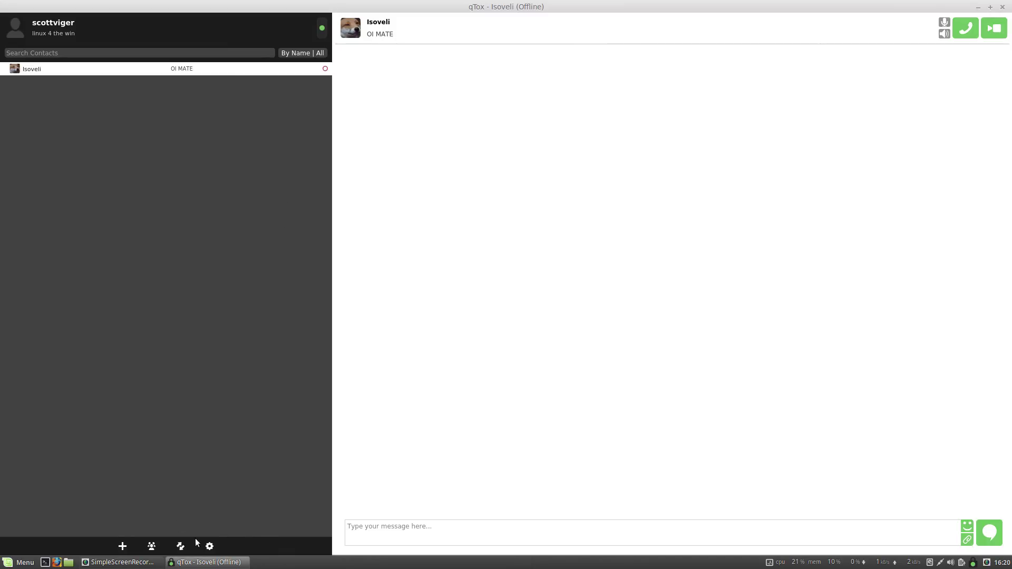
- Look at the group invites and file transfers pages in qTox and open its settings, keeping the window maximized
{"action": "left_click", "coordinate": [151, 546]}
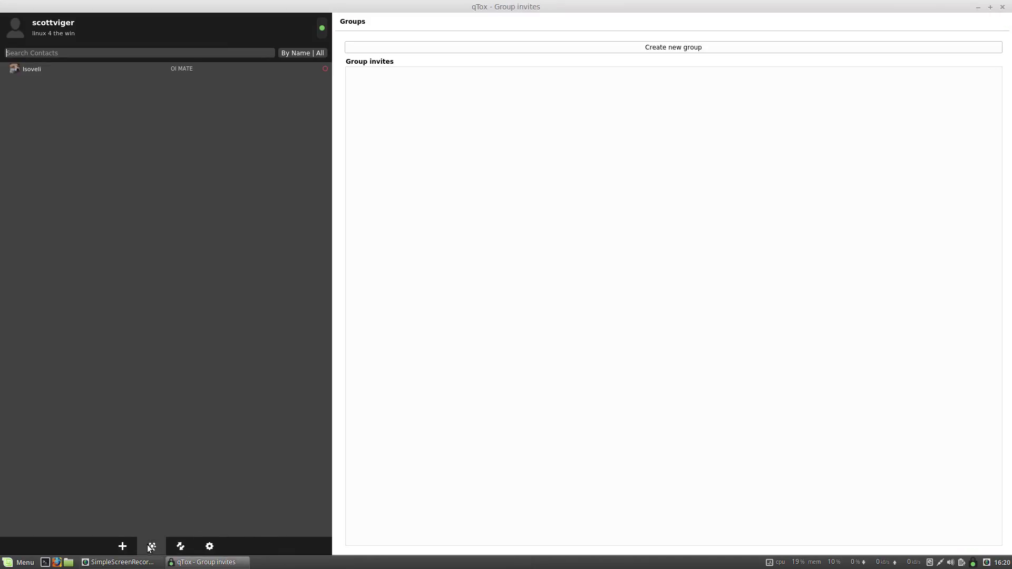
{"action": "left_click", "coordinate": [177, 545]}
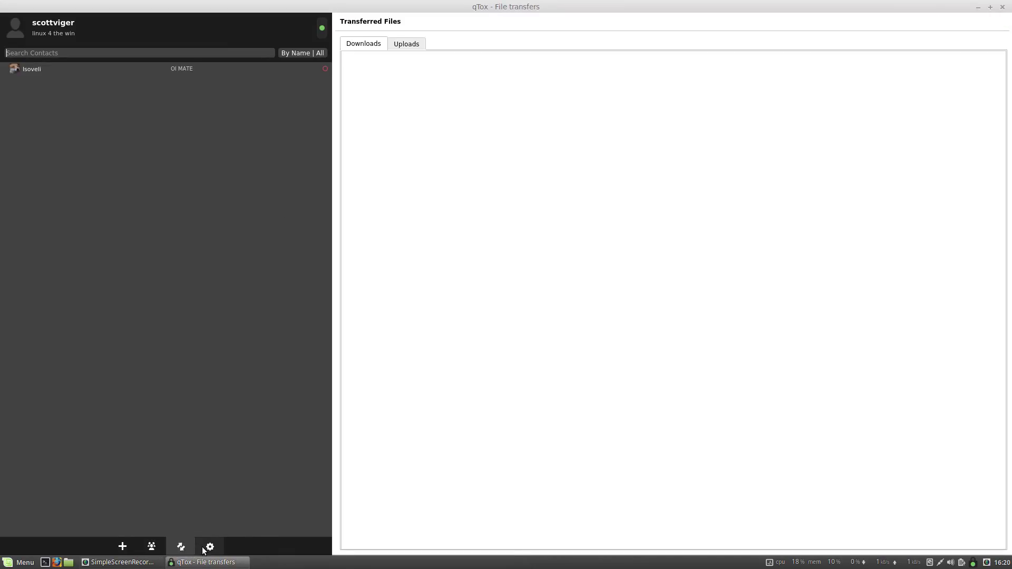
{"action": "left_click", "coordinate": [201, 547]}
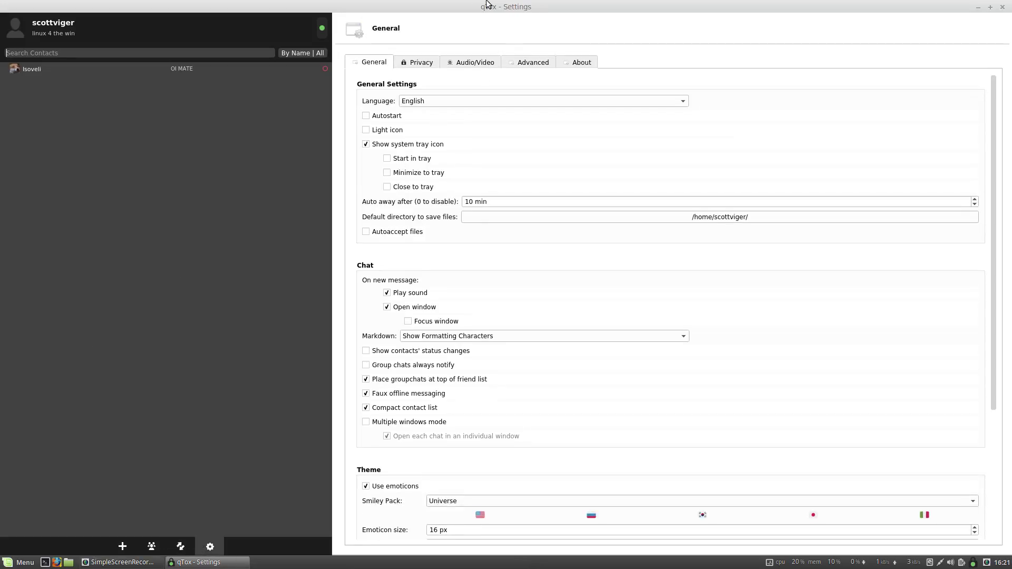
{"action": "left_click_drag", "start_coordinate": [487, 11], "coordinate": [738, 282]}
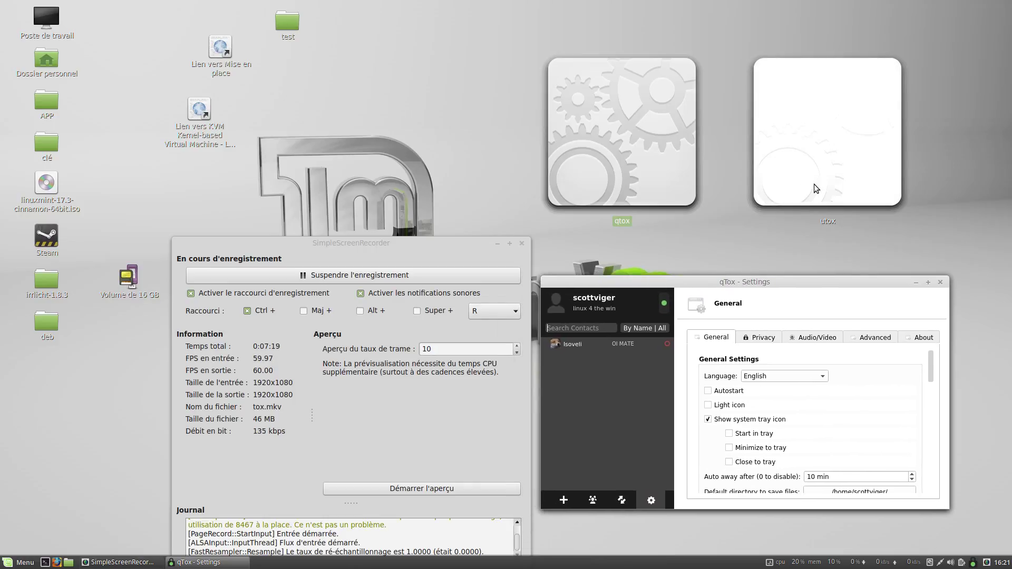
{"action": "left_click_drag", "start_coordinate": [766, 282], "coordinate": [541, 1]}
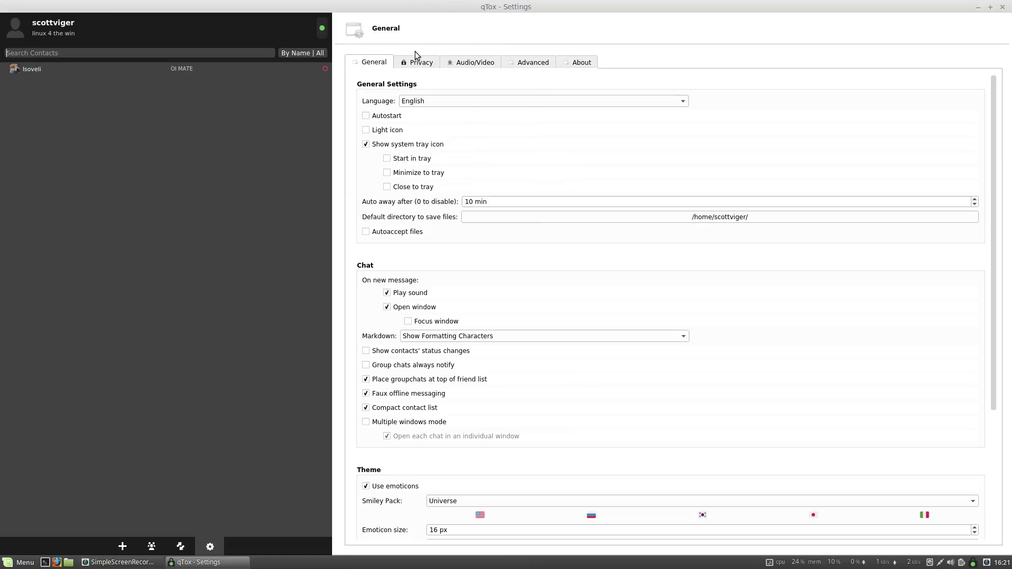
- Look through the General settings, covering the chat, theme and connection options
{"action": "scroll", "coordinate": [429, 223], "scroll_direction": "down", "scroll_amount": 3}
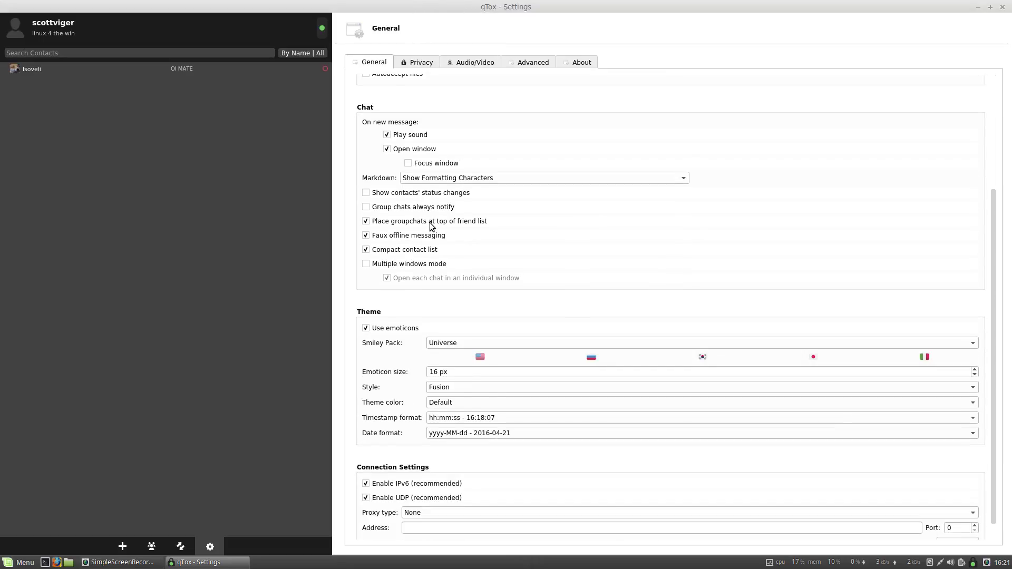
{"action": "scroll", "coordinate": [431, 226], "scroll_direction": "up", "scroll_amount": 1}
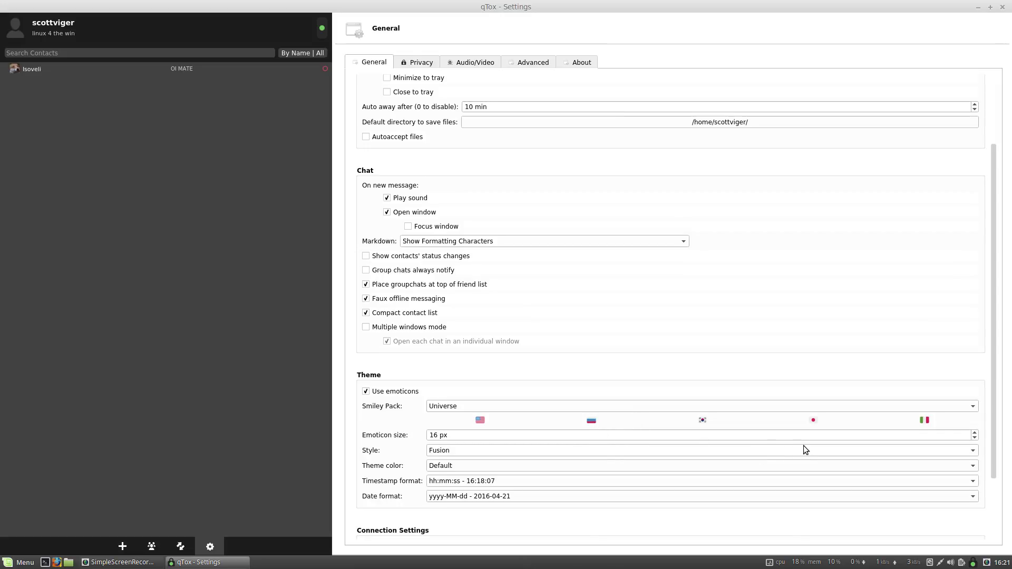
{"action": "scroll", "coordinate": [968, 446], "scroll_direction": "down", "scroll_amount": 1}
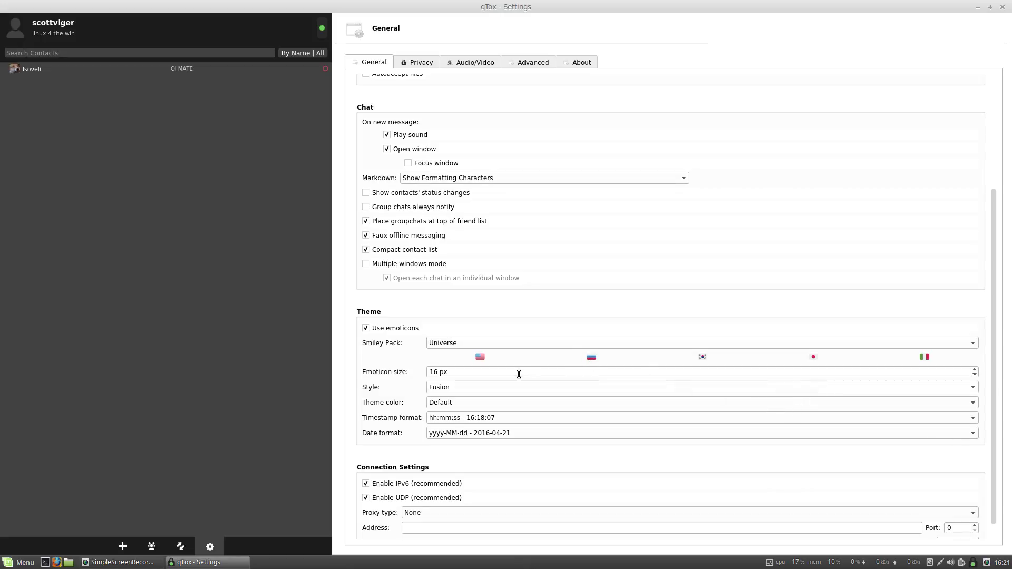
{"action": "scroll", "coordinate": [487, 357], "scroll_direction": "down", "scroll_amount": 1}
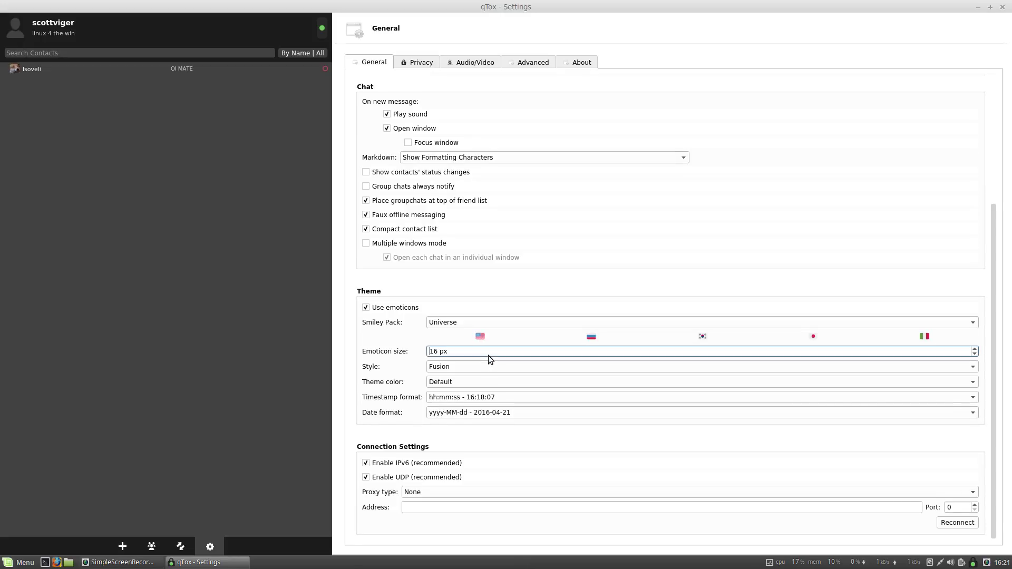
{"action": "scroll", "coordinate": [405, 337], "scroll_direction": "up", "scroll_amount": 5}
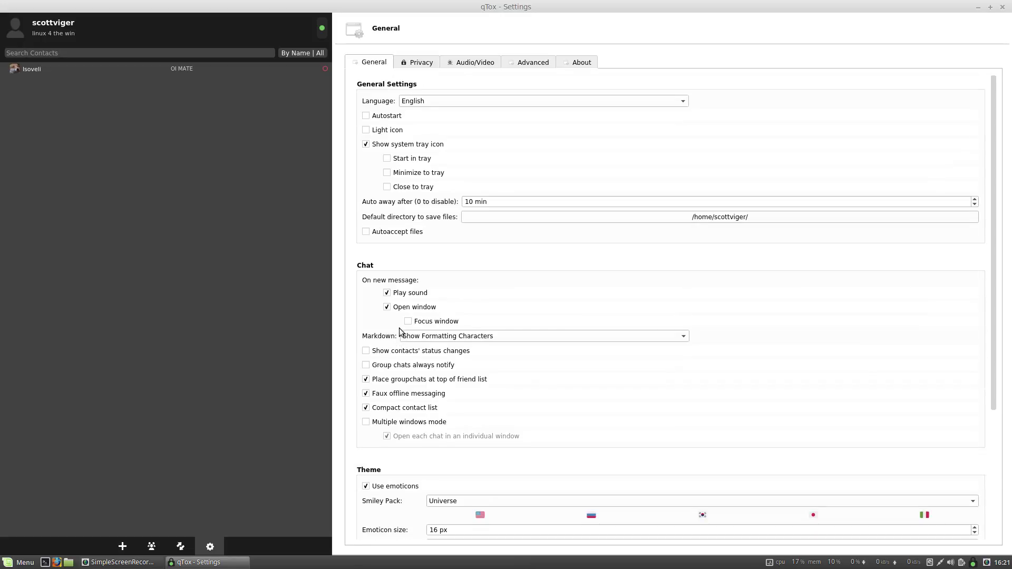
- View the Privacy settings and set the video device to Desktop in the Audio/Video settings
{"action": "left_click", "coordinate": [421, 63]}
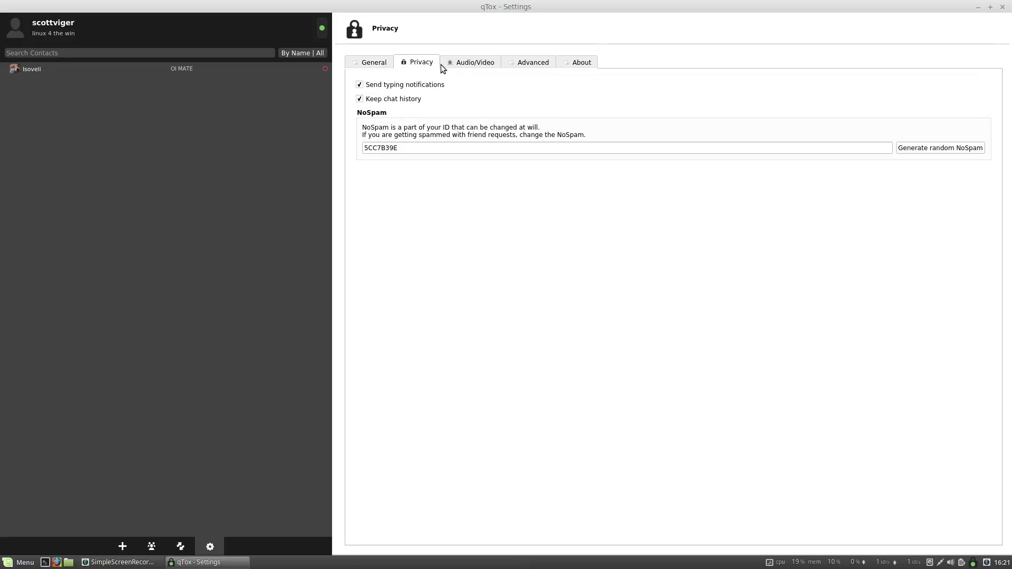
{"action": "left_click", "coordinate": [459, 64]}
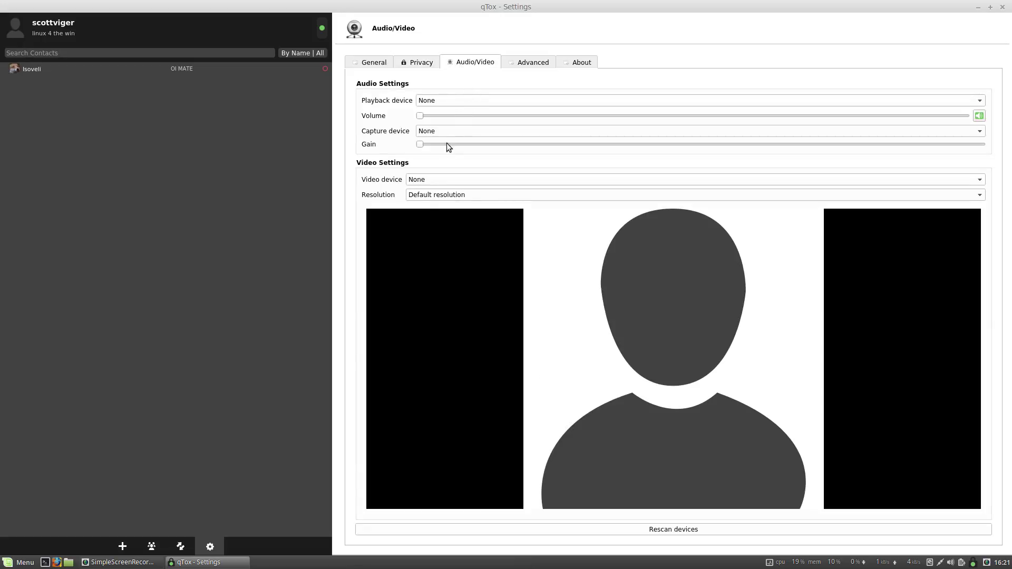
{"action": "left_click", "coordinate": [458, 181]}
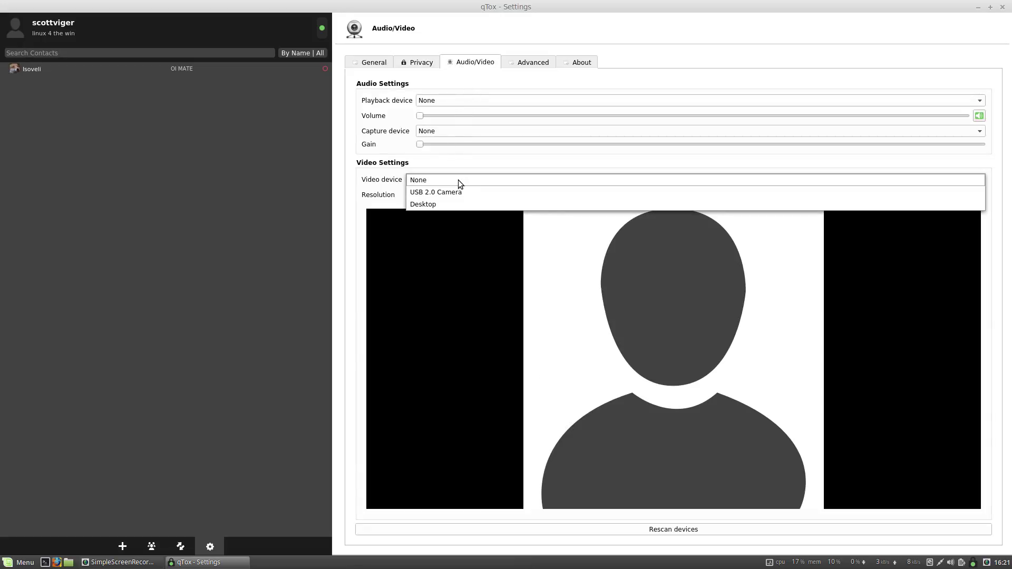
{"action": "left_click", "coordinate": [448, 204]}
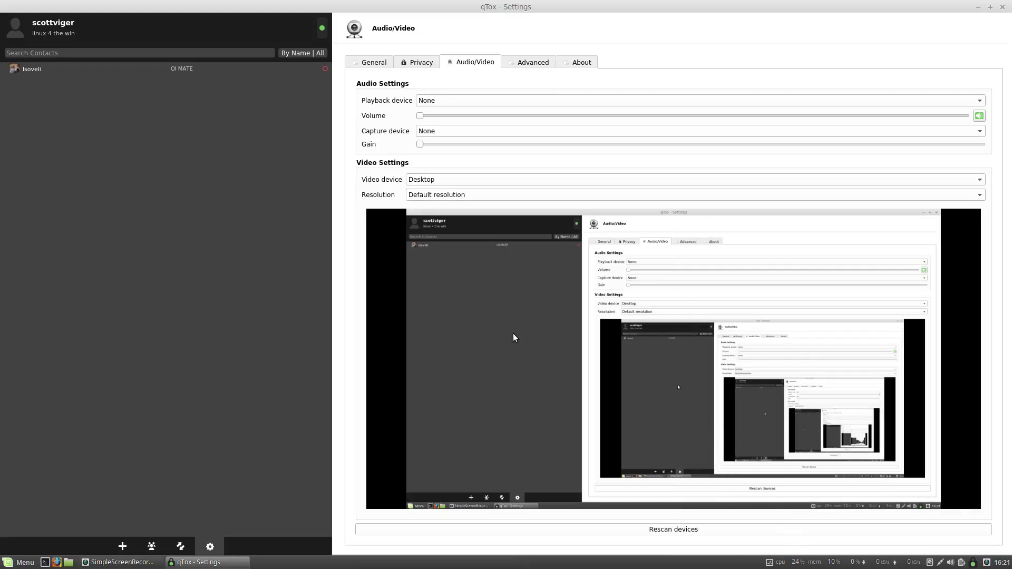
- Examine the Advanced settings and the version and license information on the About page
{"action": "left_click", "coordinate": [542, 68]}
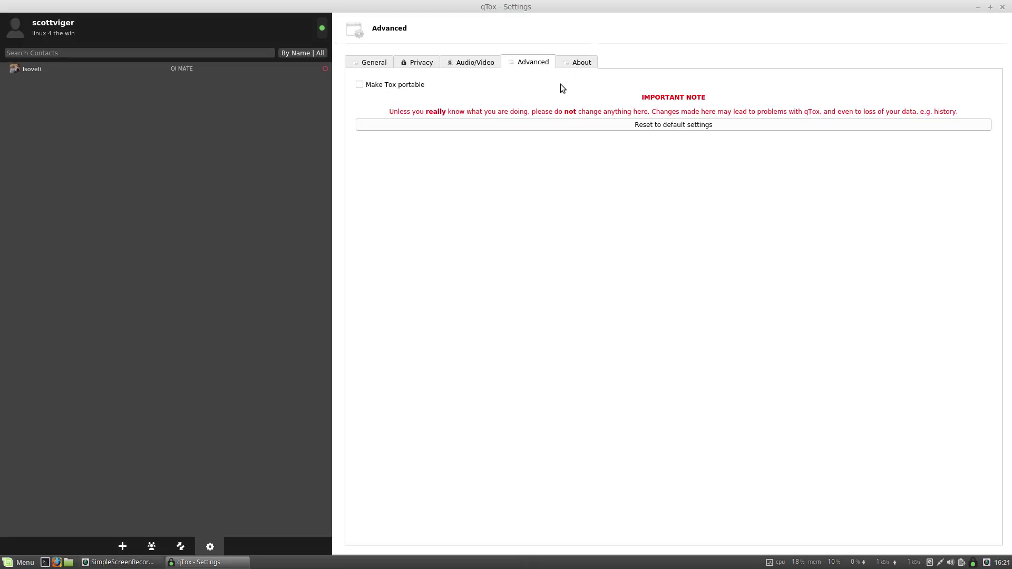
{"action": "left_click", "coordinate": [580, 65]}
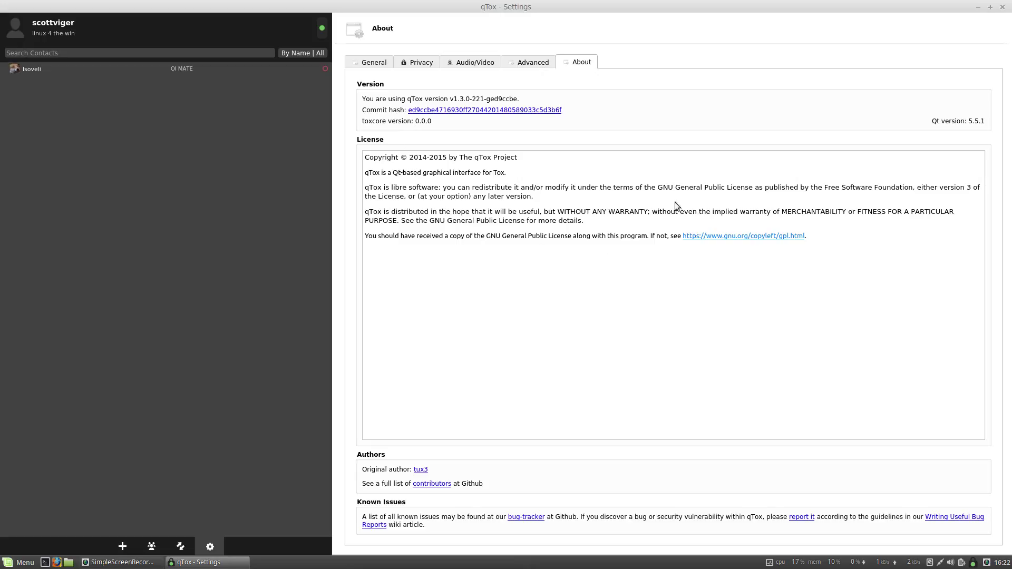
{"action": "triple_click", "coordinate": [599, 252]}
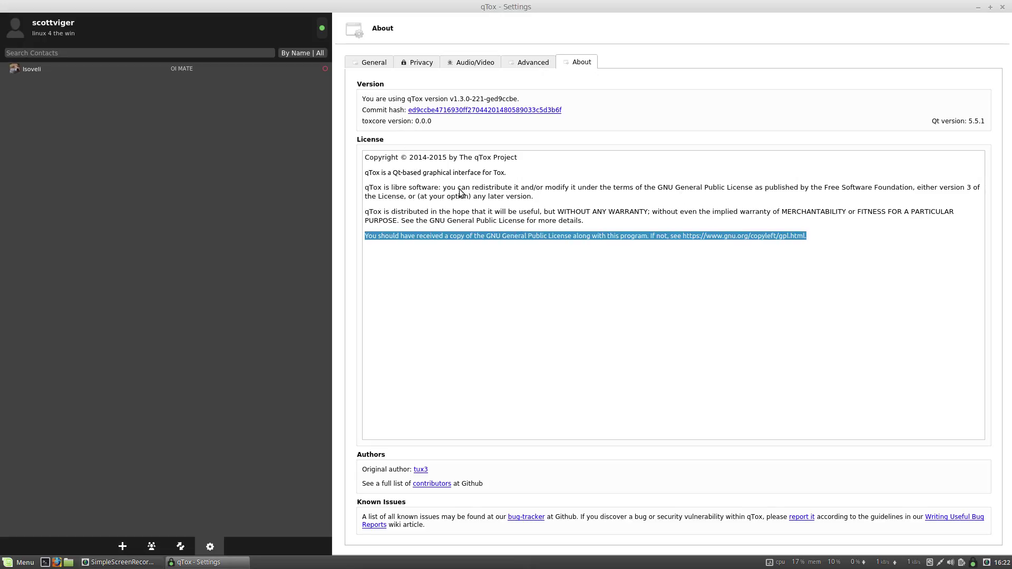
{"action": "left_click", "coordinate": [482, 248]}
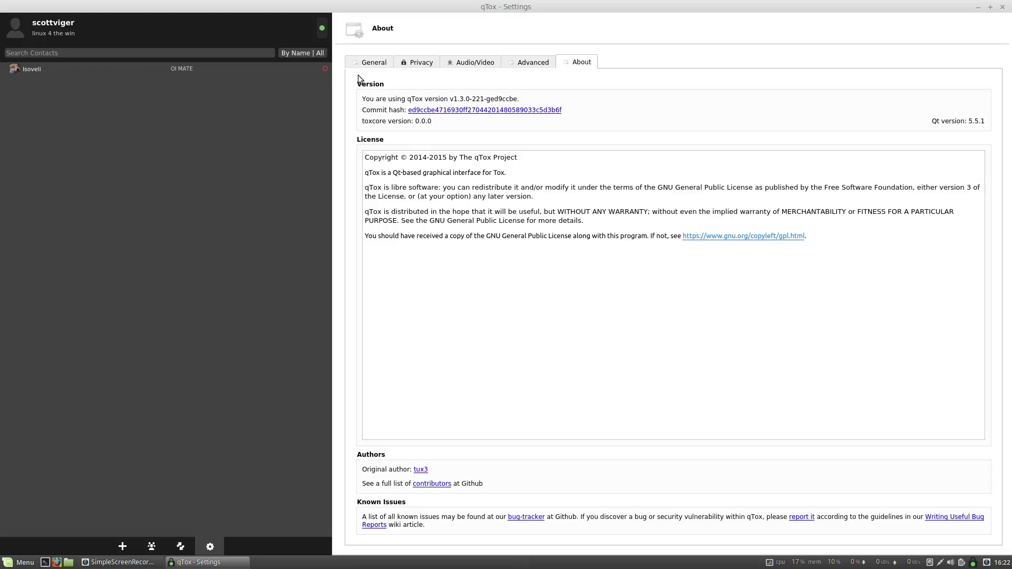
- Revisit the General settings and skim them from start to end
{"action": "left_click", "coordinate": [371, 63]}
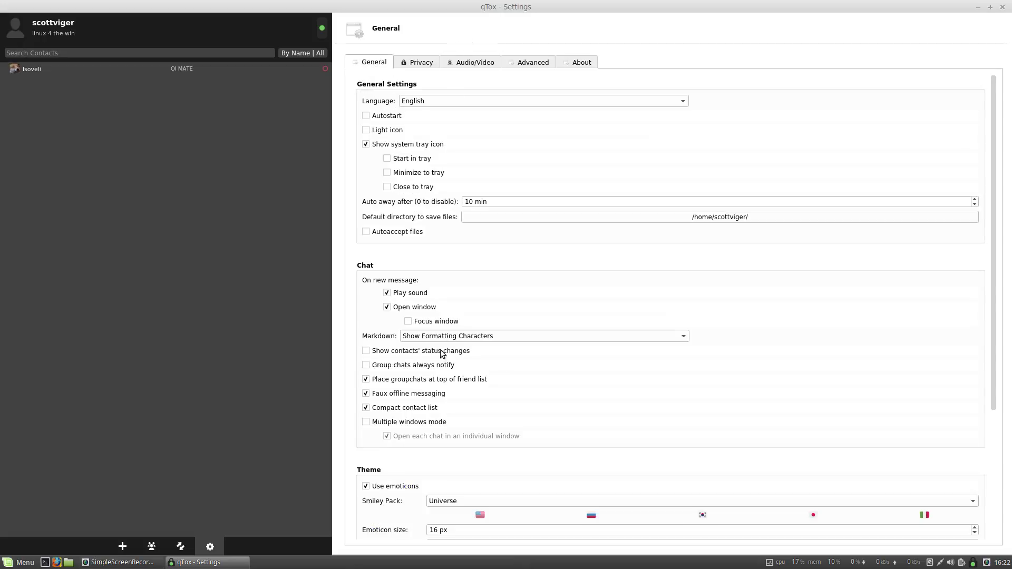
{"action": "scroll", "coordinate": [441, 369], "scroll_direction": "down", "scroll_amount": 6}
{"action": "scroll", "coordinate": [351, 373], "scroll_direction": "up", "scroll_amount": 6}
- Tile the SimpleScreenRecorder window to the left half of the desktop and qTox to the right half
{"action": "left_click", "coordinate": [126, 562]}
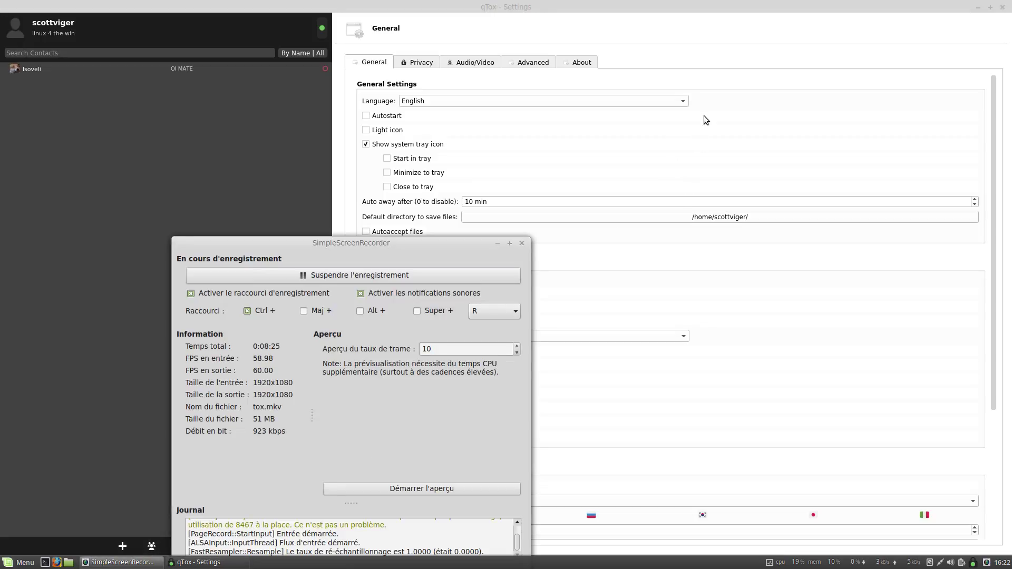
{"action": "left_click", "coordinate": [751, 31]}
{"action": "left_click_drag", "start_coordinate": [617, 3], "coordinate": [738, 326]}
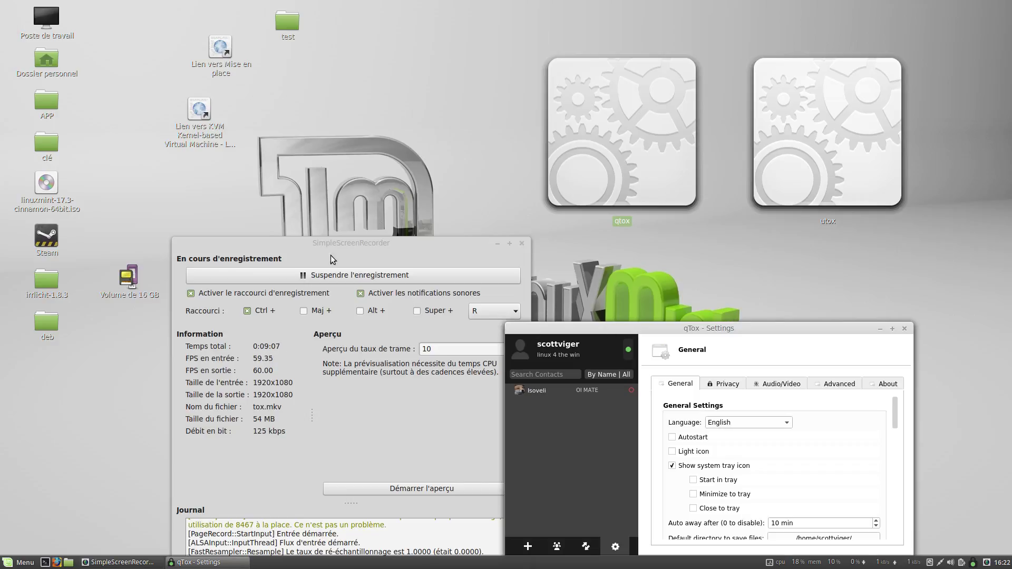
{"action": "left_click_drag", "start_coordinate": [315, 248], "coordinate": [2, 277]}
{"action": "left_click_drag", "start_coordinate": [678, 329], "coordinate": [1009, 228]}
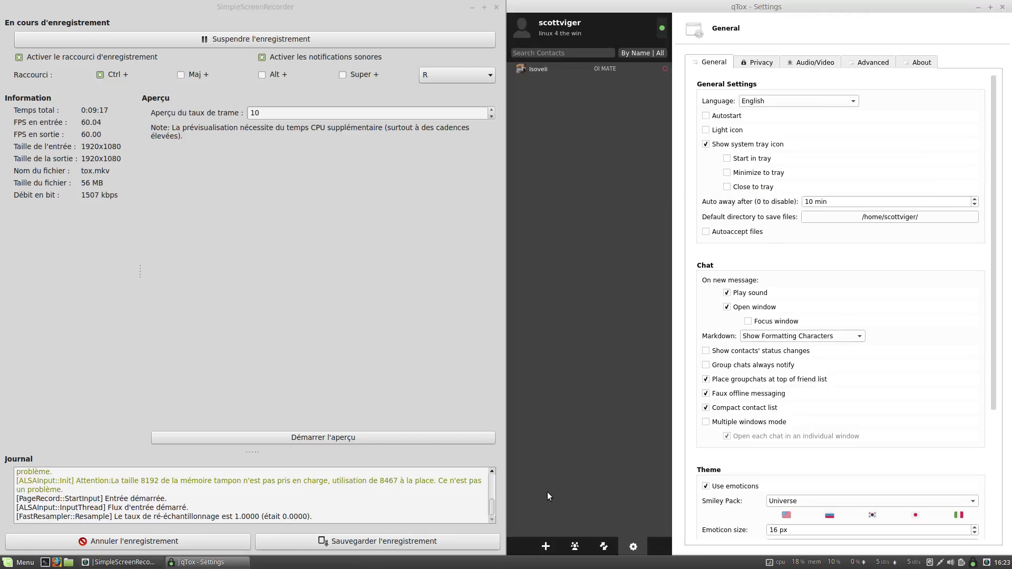
- Look through the add-friend, groups and file transfer pages, including Uploads and Downloads, and close qTox
{"action": "left_click", "coordinate": [547, 546]}
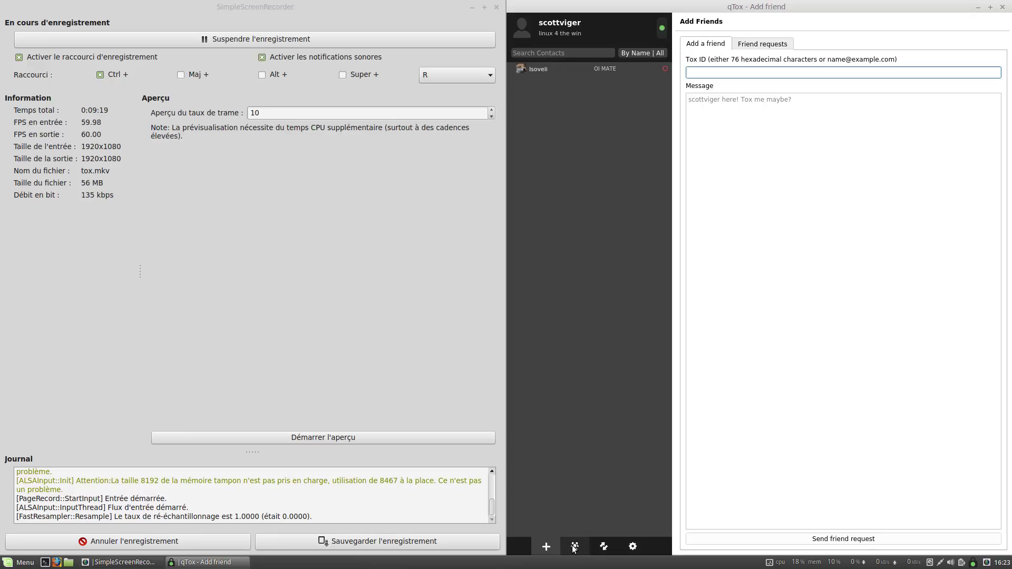
{"action": "left_click", "coordinate": [575, 547]}
{"action": "left_click", "coordinate": [604, 547]}
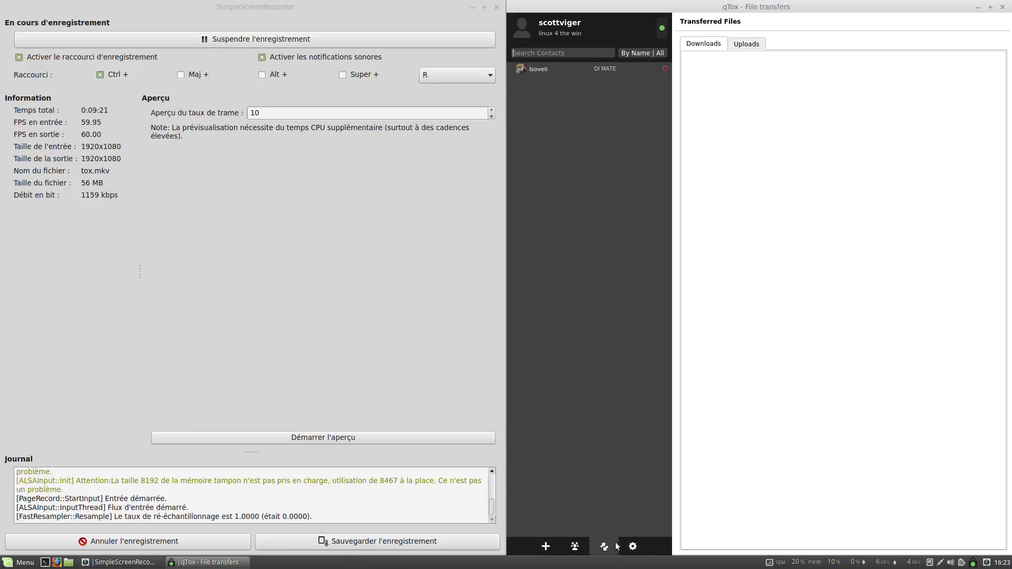
{"action": "left_click", "coordinate": [753, 45]}
{"action": "left_click", "coordinate": [715, 45]}
{"action": "left_click", "coordinate": [1002, 7]}
{"action": "left_click", "coordinate": [633, 154]}
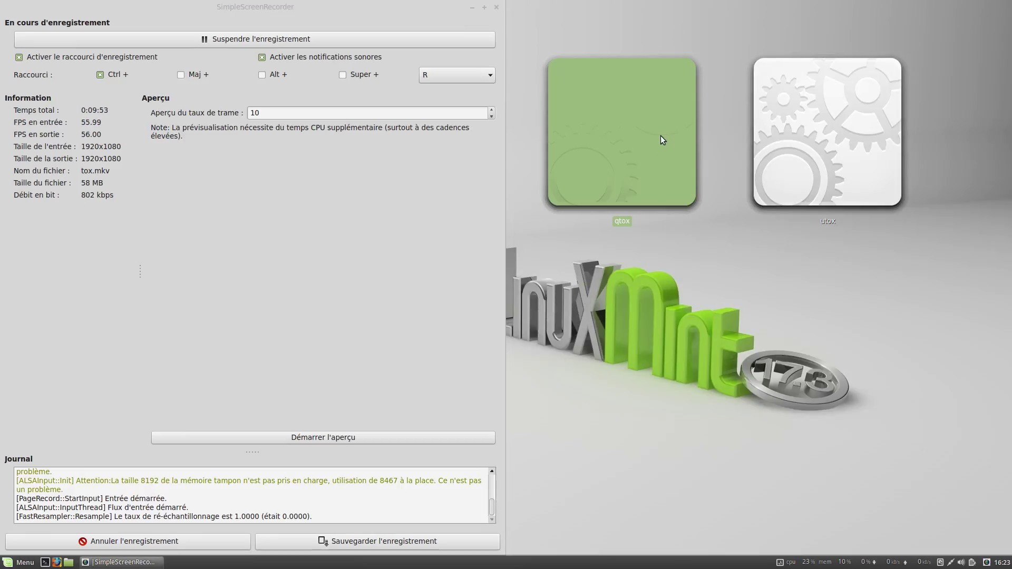
{"action": "right_click", "coordinate": [646, 133]}
{"action": "left_click", "coordinate": [609, 299]}
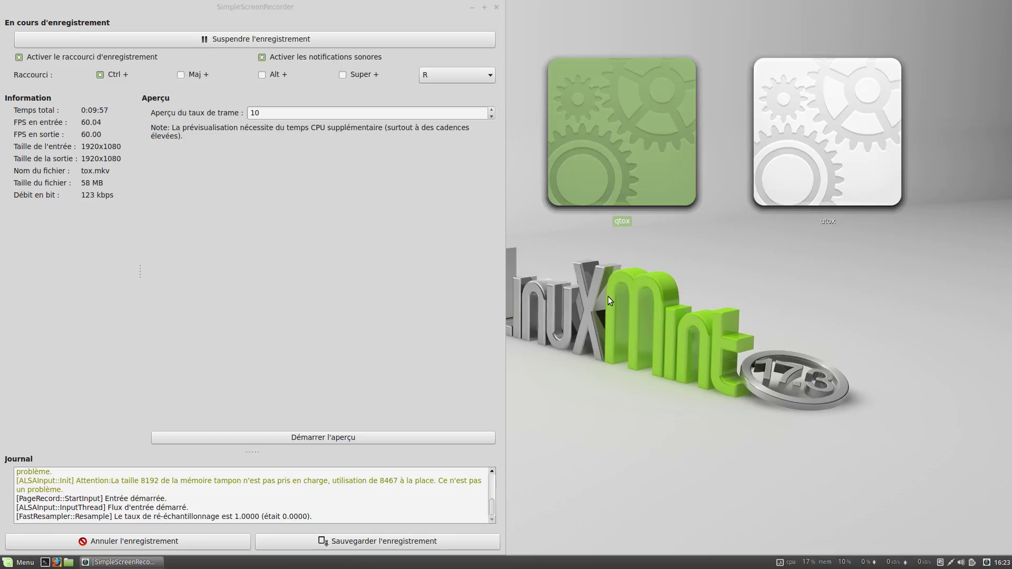
{"action": "left_click", "coordinate": [683, 275]}
{"action": "key", "text": "ctrl+a"}
{"action": "left_click", "coordinate": [732, 273]}
- Check the file size in the properties of the qtox executable on the desktop, and close the dialog
{"action": "right_click", "coordinate": [596, 165]}
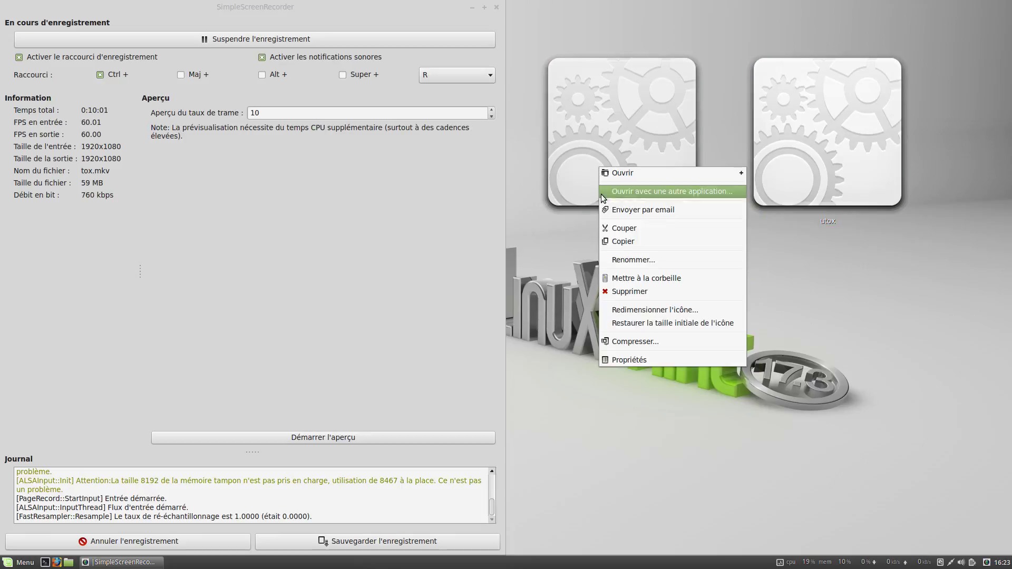
{"action": "left_click", "coordinate": [661, 355]}
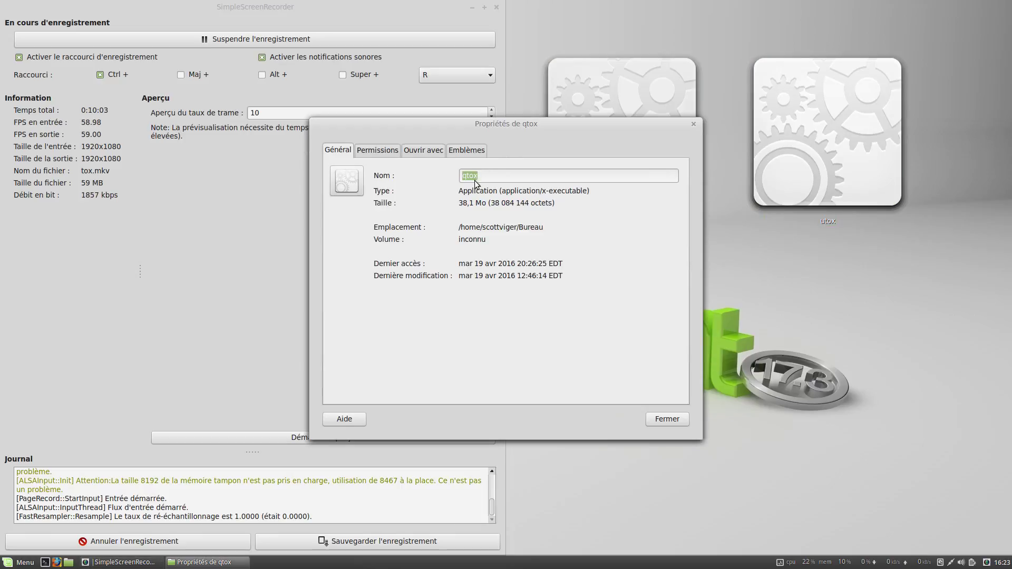
{"action": "double_click", "coordinate": [466, 203]}
{"action": "left_click", "coordinate": [515, 203]}
{"action": "left_click", "coordinate": [693, 124]}
- Check the file size in the properties of the utox executable, and close the dialog
{"action": "right_click", "coordinate": [808, 146]}
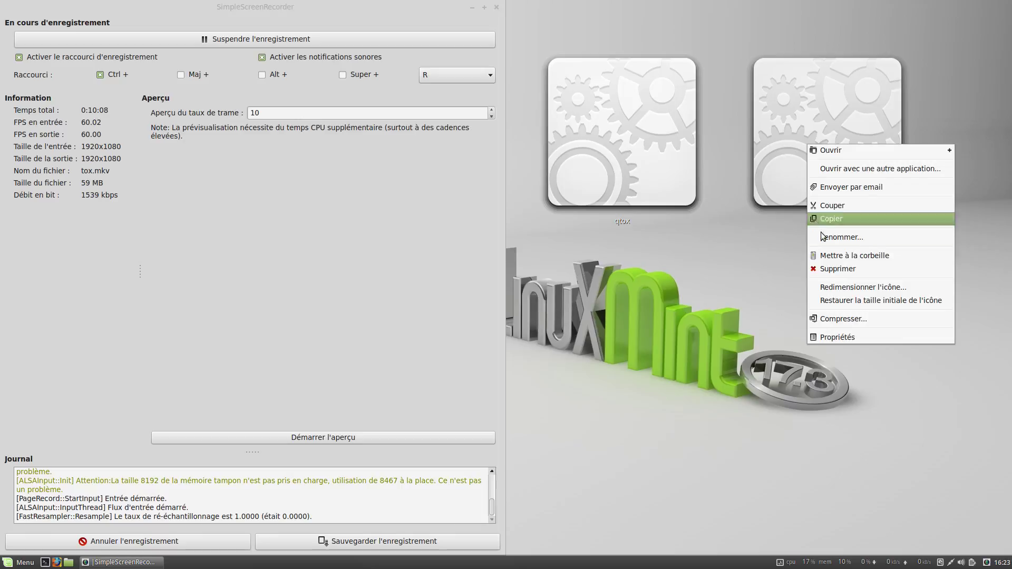
{"action": "left_click", "coordinate": [846, 339]}
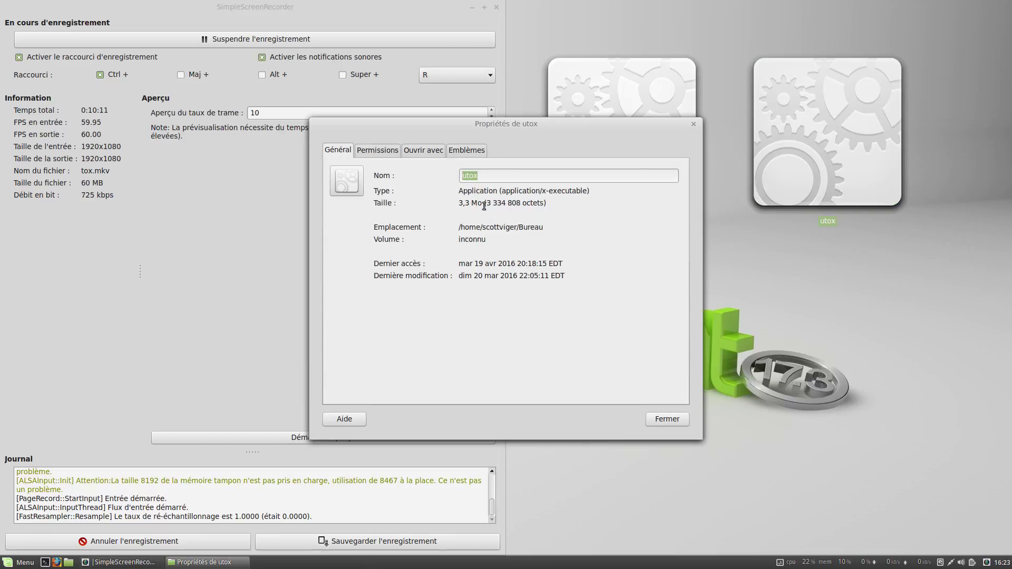
{"action": "left_click", "coordinate": [692, 125]}
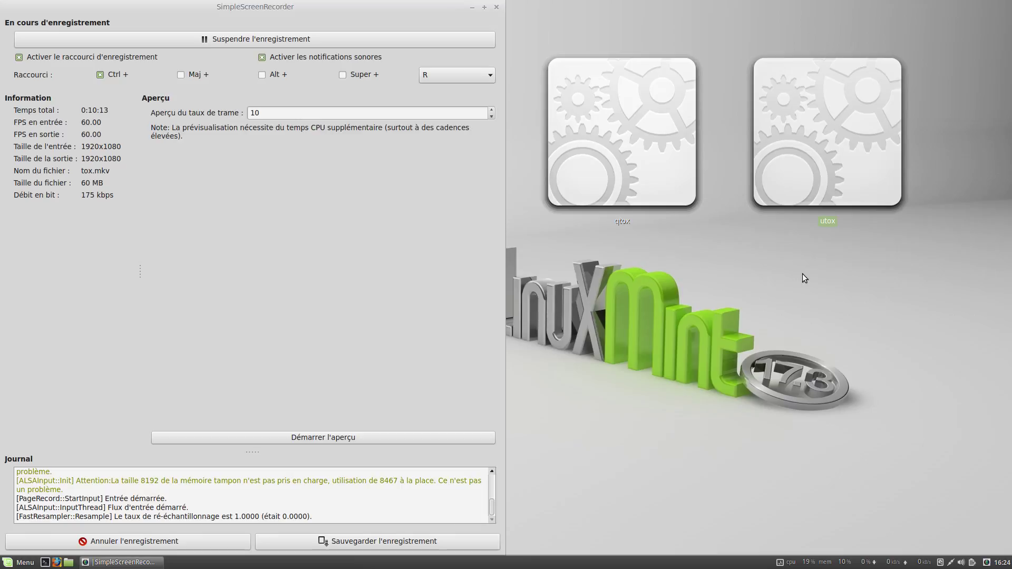
- Reopen the properties of the utox executable to examine its file size again
{"action": "left_click", "coordinate": [827, 227]}
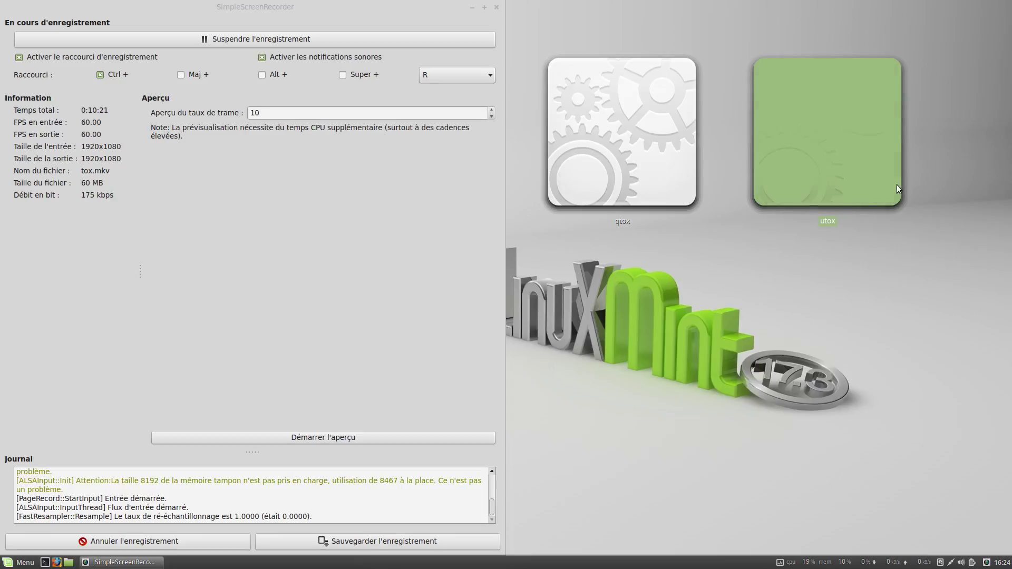
{"action": "left_click", "coordinate": [856, 305]}
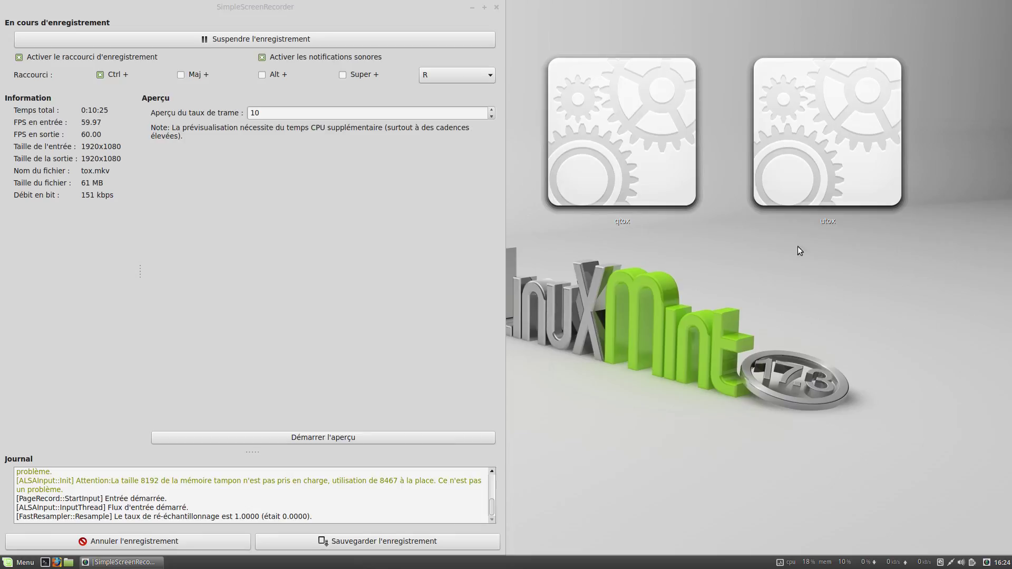
{"action": "right_click", "coordinate": [810, 201]}
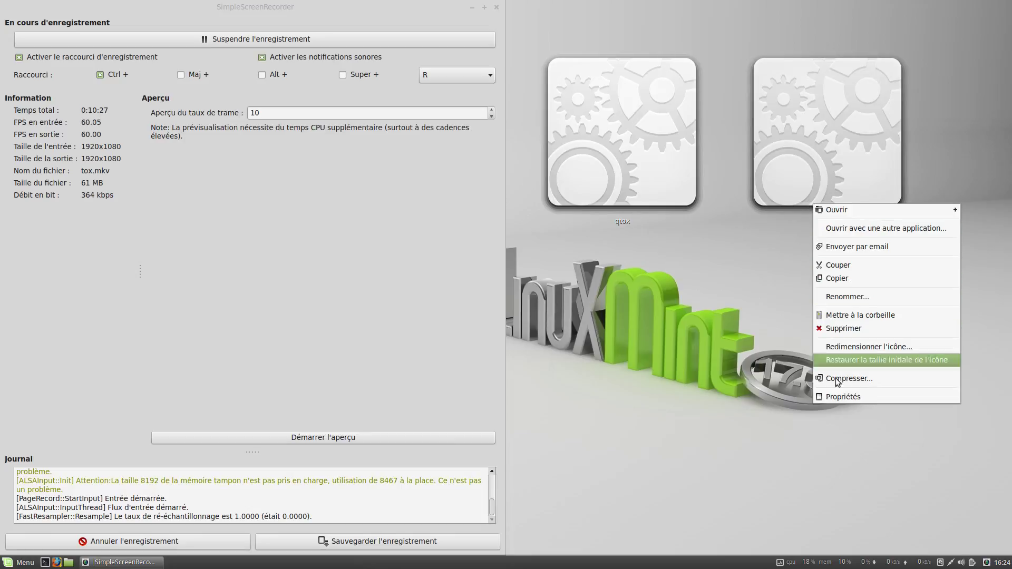
{"action": "left_click", "coordinate": [837, 398]}
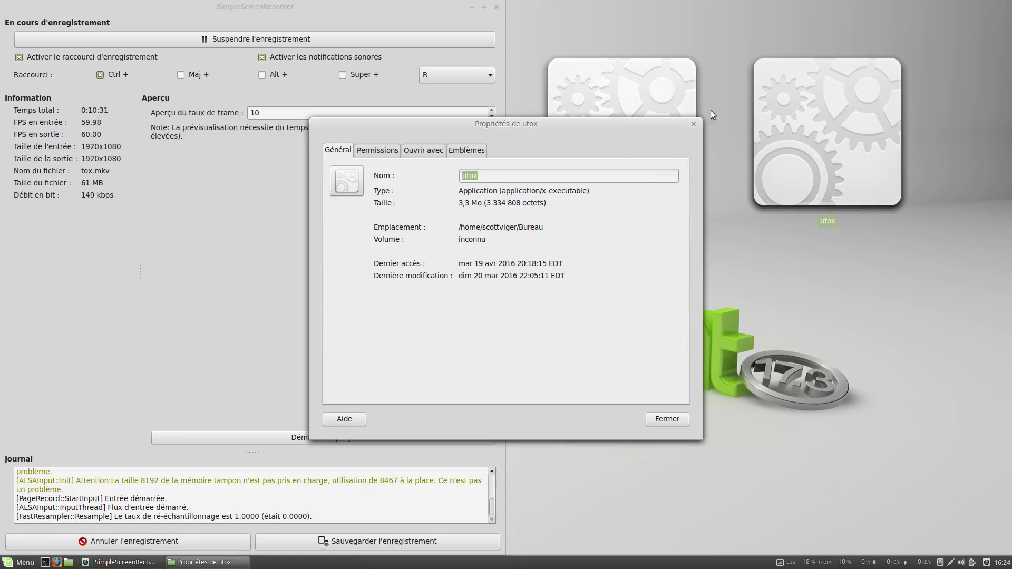
- Close the utox properties, check the properties of the qtox executable again, and close them
{"action": "left_click", "coordinate": [694, 124]}
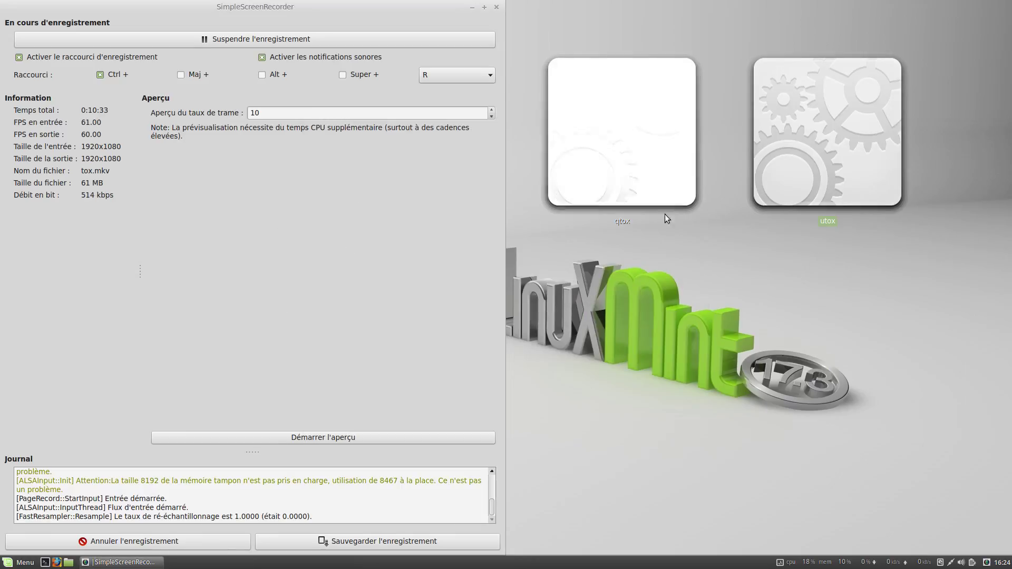
{"action": "right_click", "coordinate": [625, 140]}
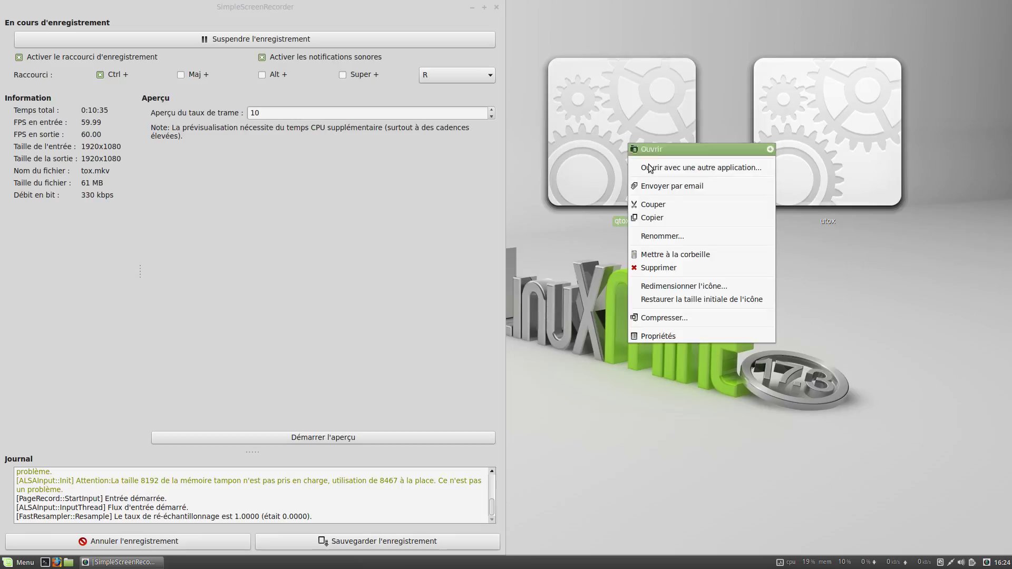
{"action": "left_click", "coordinate": [715, 337]}
{"action": "left_click", "coordinate": [838, 220]}
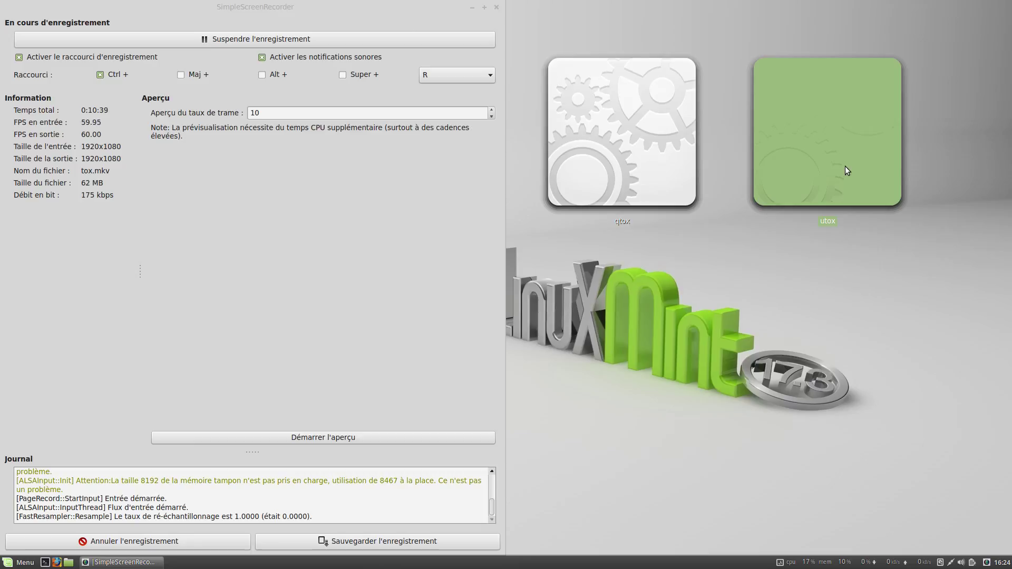
- Launch qTox, enter the password to load the tox_save profile, and snap its window to the left half of the screen
{"action": "left_click", "coordinate": [659, 140]}
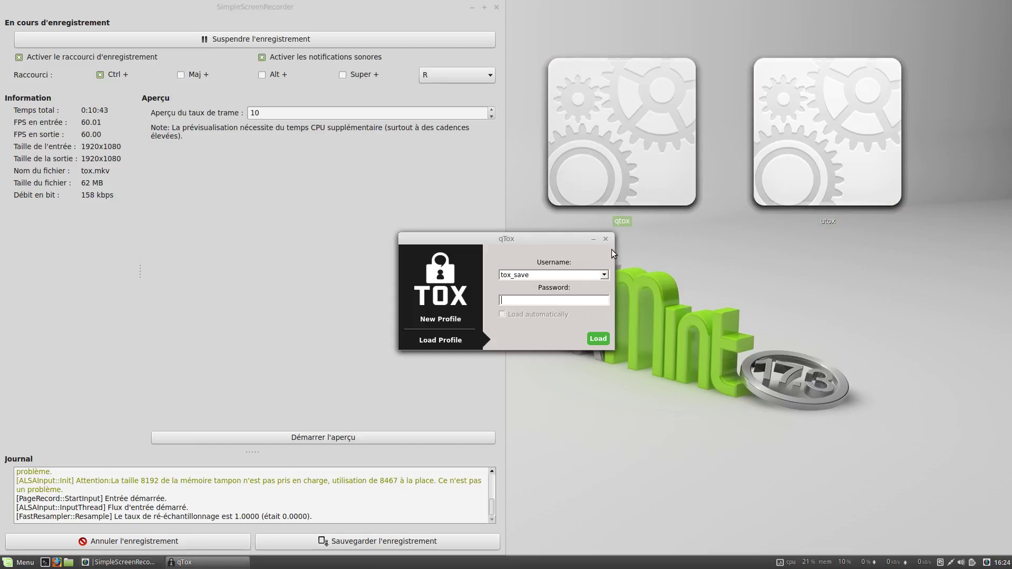
{"action": "type", "text": "*********"}
{"action": "key", "text": "Return"}
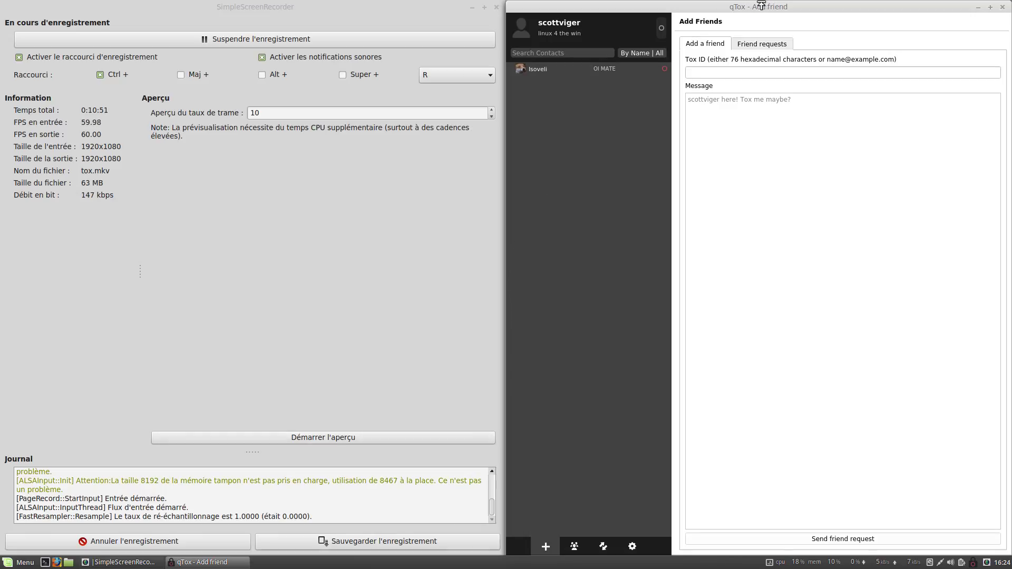
{"action": "left_click_drag", "start_coordinate": [700, 6], "coordinate": [15, 127]}
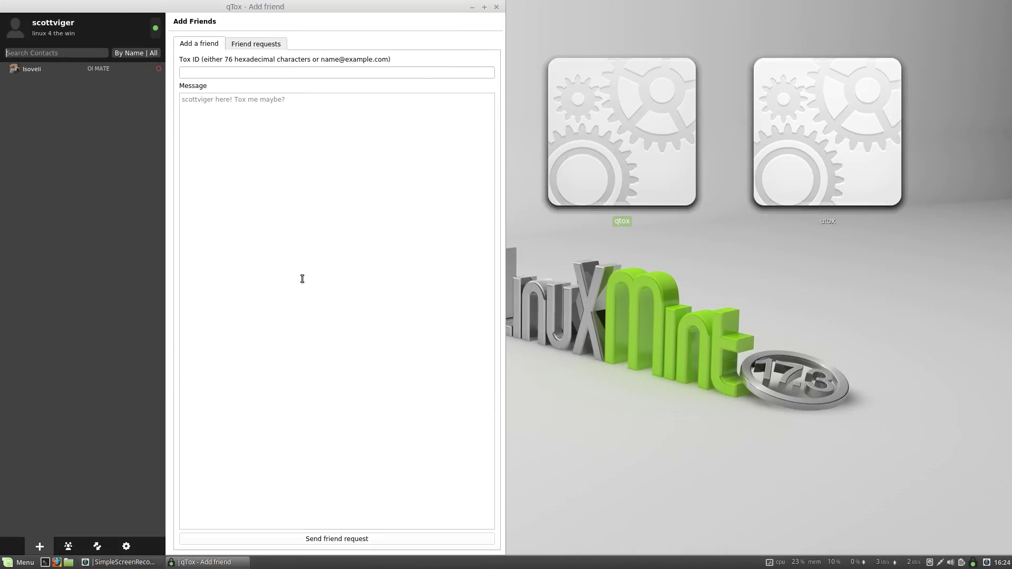
- Look through the group invites and file transfers pages again, and close qTox
{"action": "left_click", "coordinate": [78, 546]}
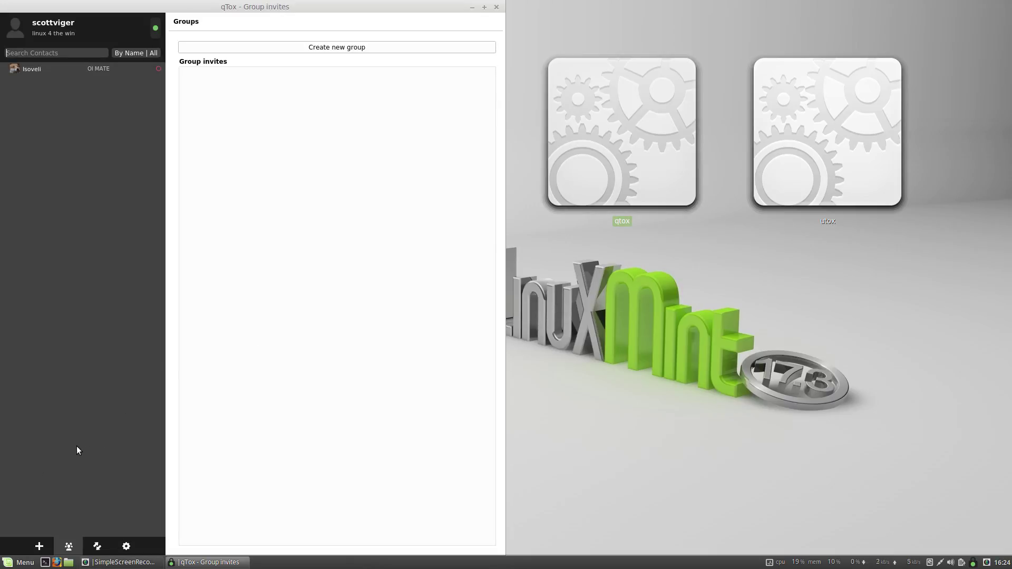
{"action": "left_click", "coordinate": [107, 548]}
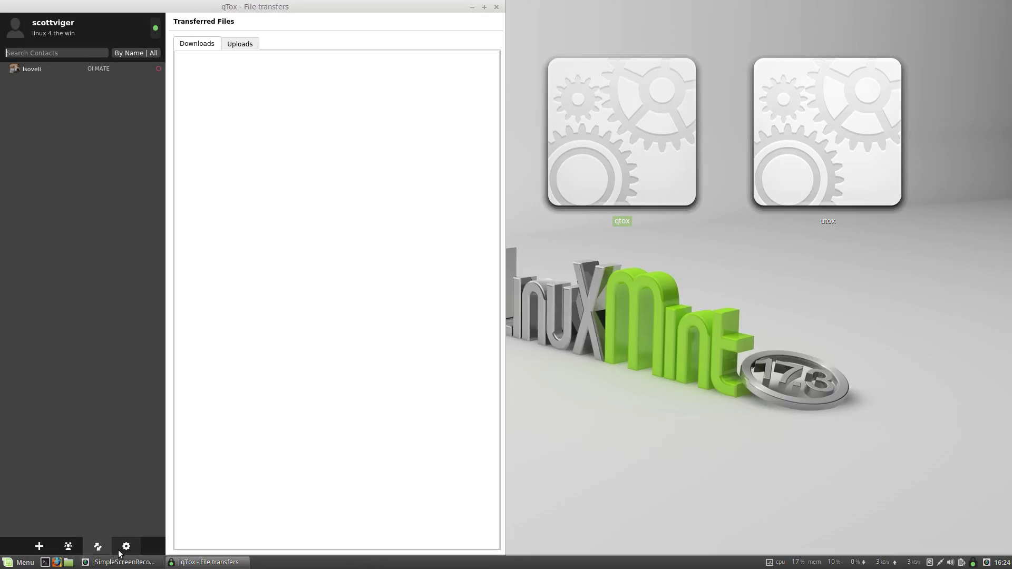
{"action": "left_click", "coordinate": [880, 177]}
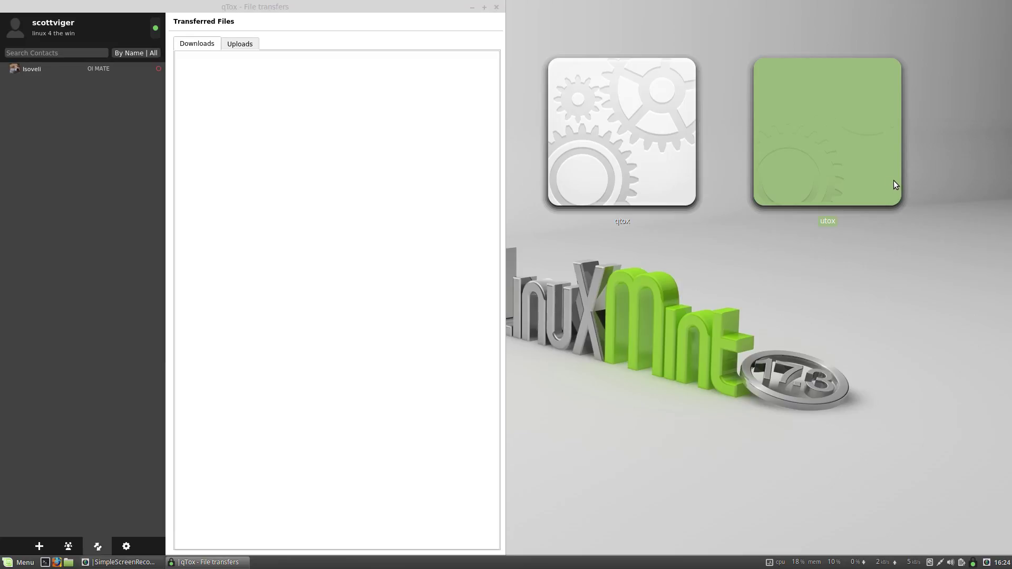
{"action": "left_click", "coordinate": [495, 7]}
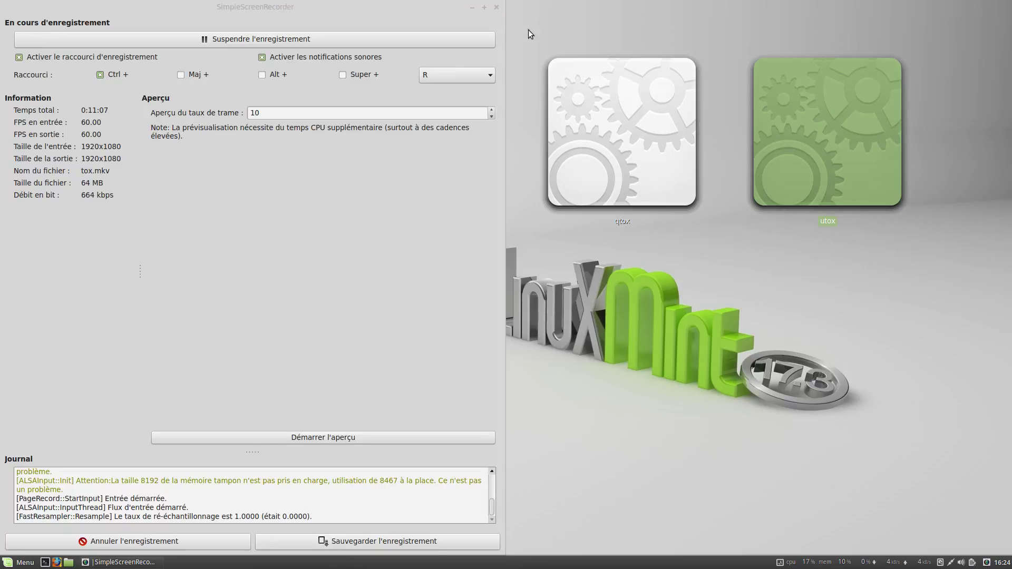
- Launch the utox executable from the desktop and unlock the profile with its password
{"action": "double_click", "coordinate": [790, 201]}
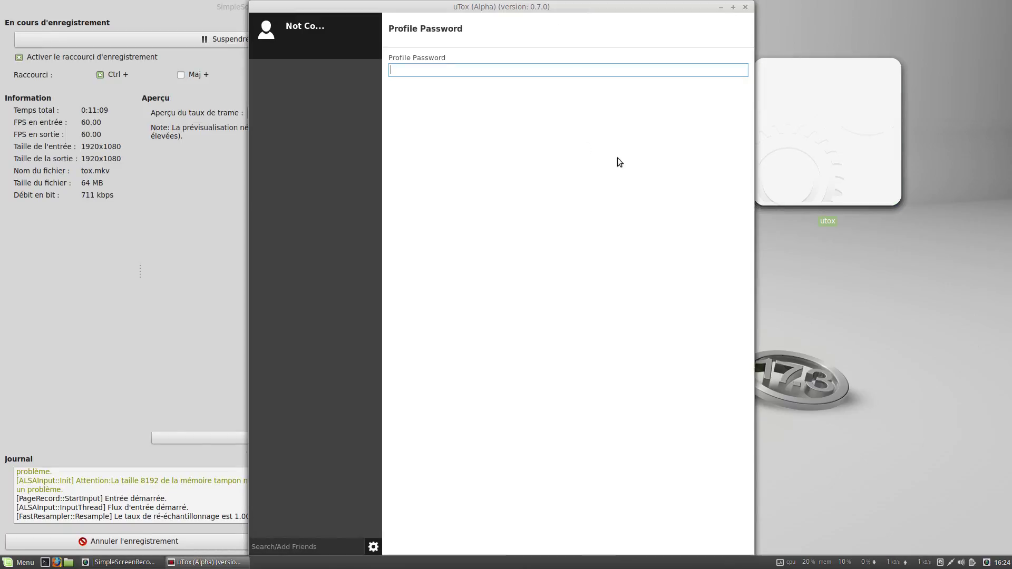
{"action": "type", "text": "*******"}
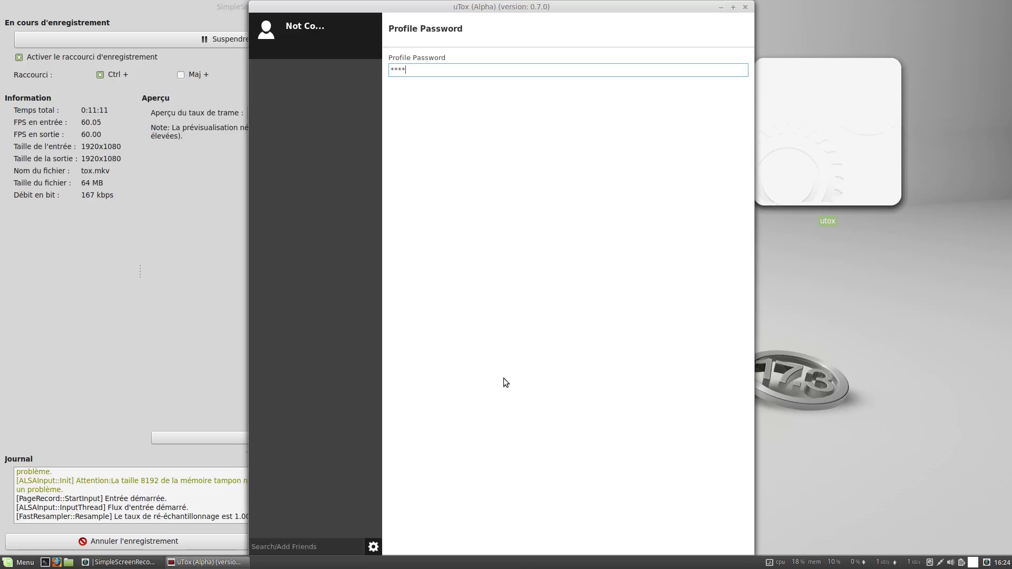
{"action": "key", "text": "Return"}
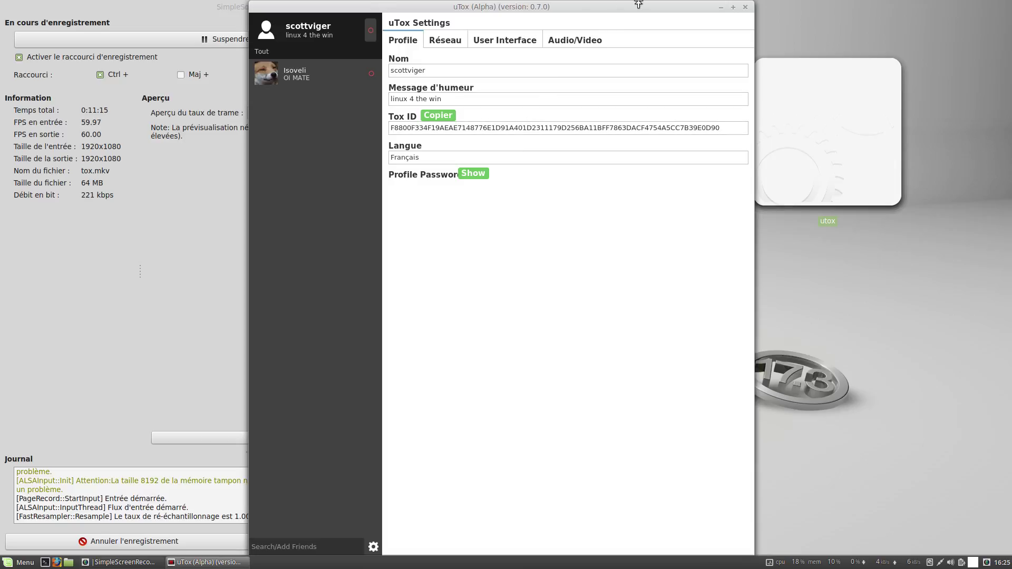
- View the Réseau settings with the IPv6, UDP and proxy options, and close uTox
{"action": "left_click", "coordinate": [461, 40]}
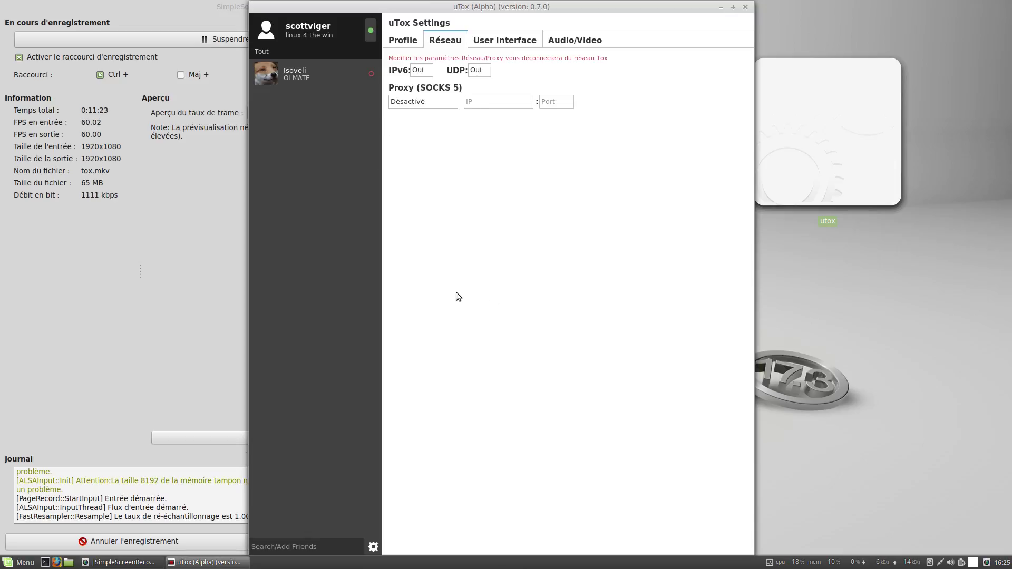
{"action": "left_click", "coordinate": [745, 8]}
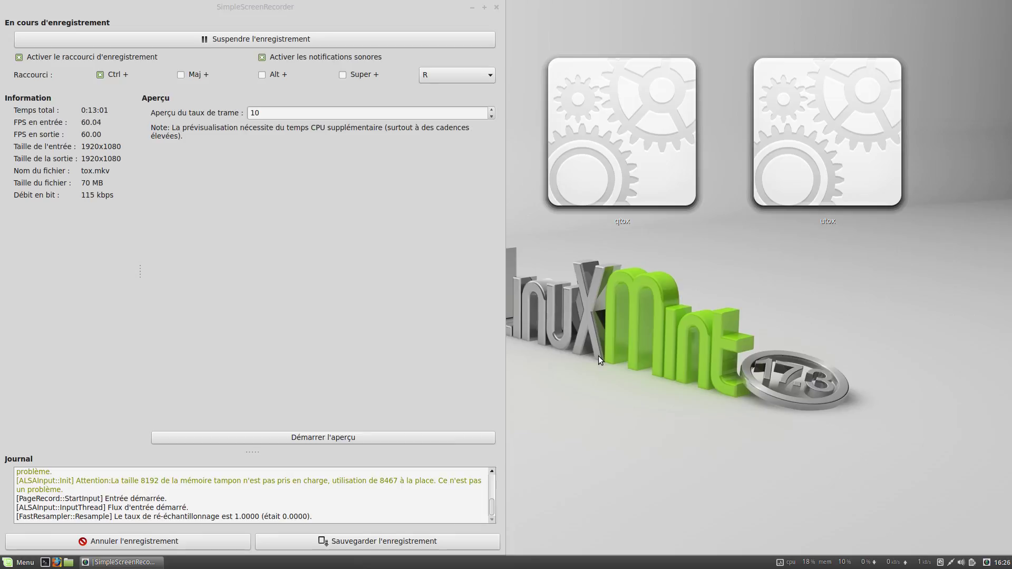
- Snap the SimpleScreenRecorder window to the right half of the screen to uncover the desktop icons, leaving no icon selected
{"action": "left_click_drag", "start_coordinate": [366, 2], "coordinate": [551, 96]}
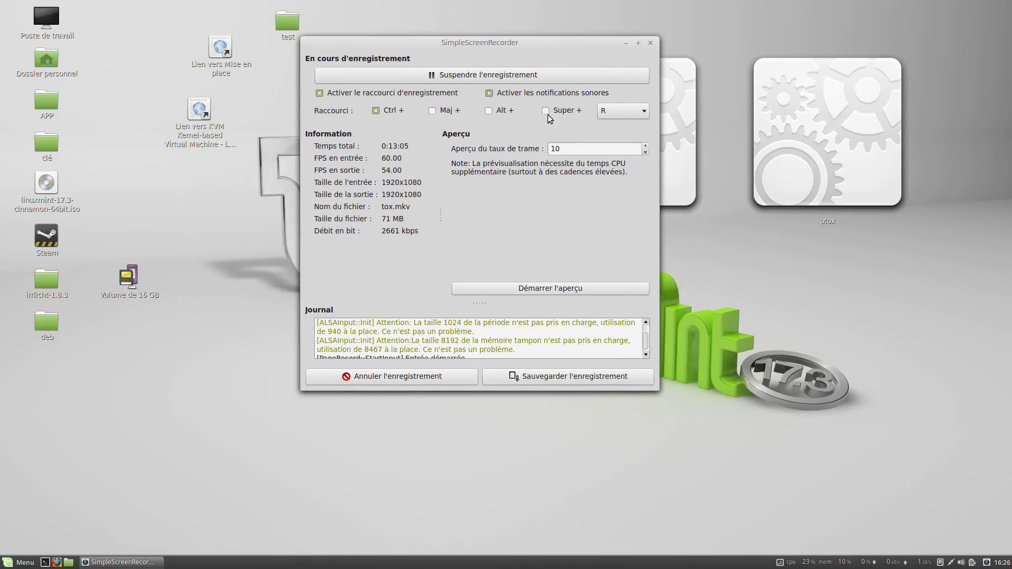
{"action": "left_click_drag", "start_coordinate": [581, 47], "coordinate": [1011, 211]}
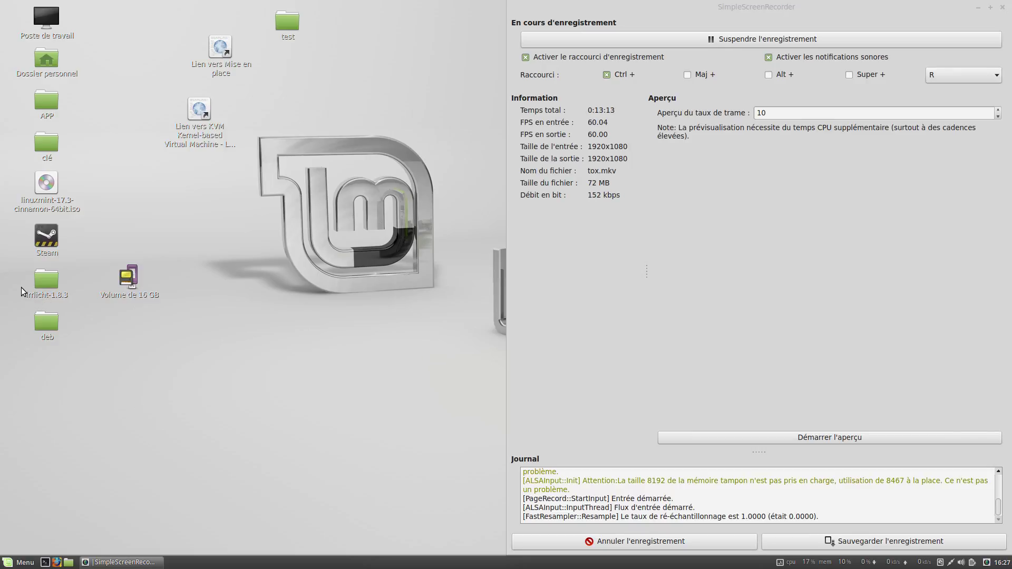
{"action": "left_click", "coordinate": [53, 293]}
{"action": "left_click", "coordinate": [315, 245]}
- Open the "Lien vers Mise en place" desktop link, look over the Irrlicht course page in Firefox, and close the browser
{"action": "left_click", "coordinate": [226, 54]}
{"action": "double_click", "coordinate": [223, 49]}
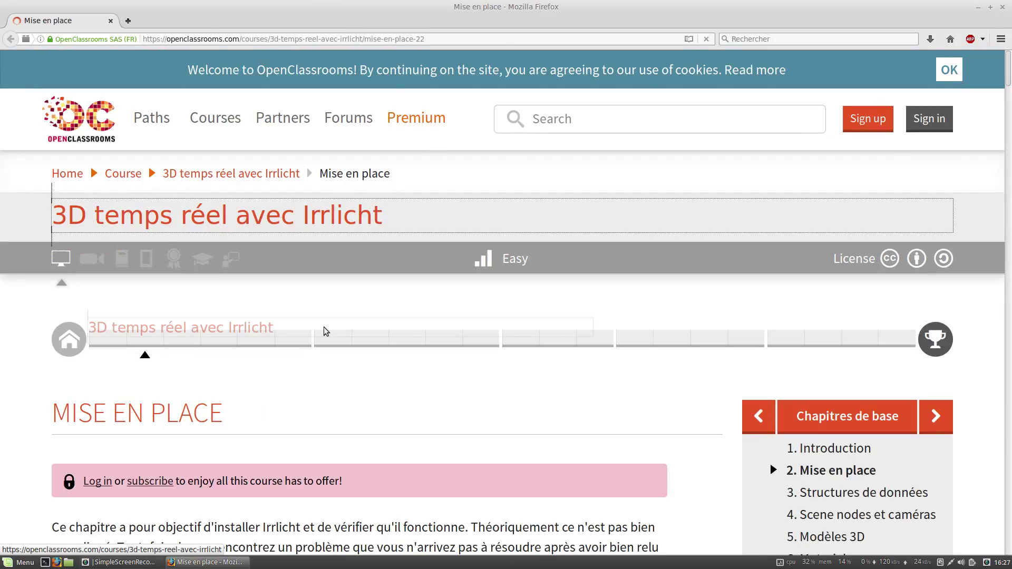
{"action": "scroll", "coordinate": [332, 327], "scroll_direction": "down", "scroll_amount": 5}
{"action": "left_click_drag", "start_coordinate": [185, 224], "coordinate": [217, 245]}
{"action": "left_click", "coordinate": [172, 236]}
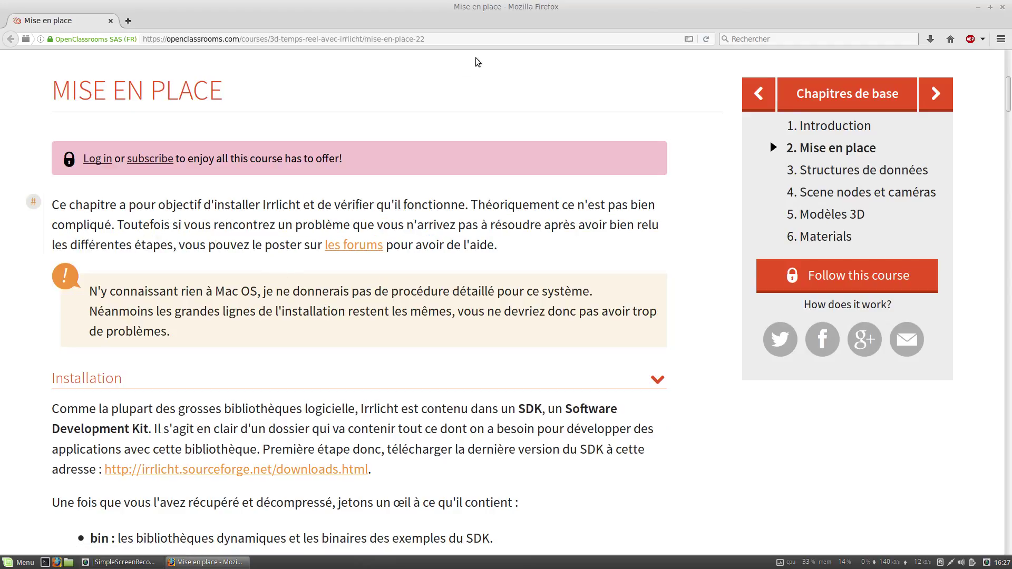
{"action": "left_click", "coordinate": [1003, 6]}
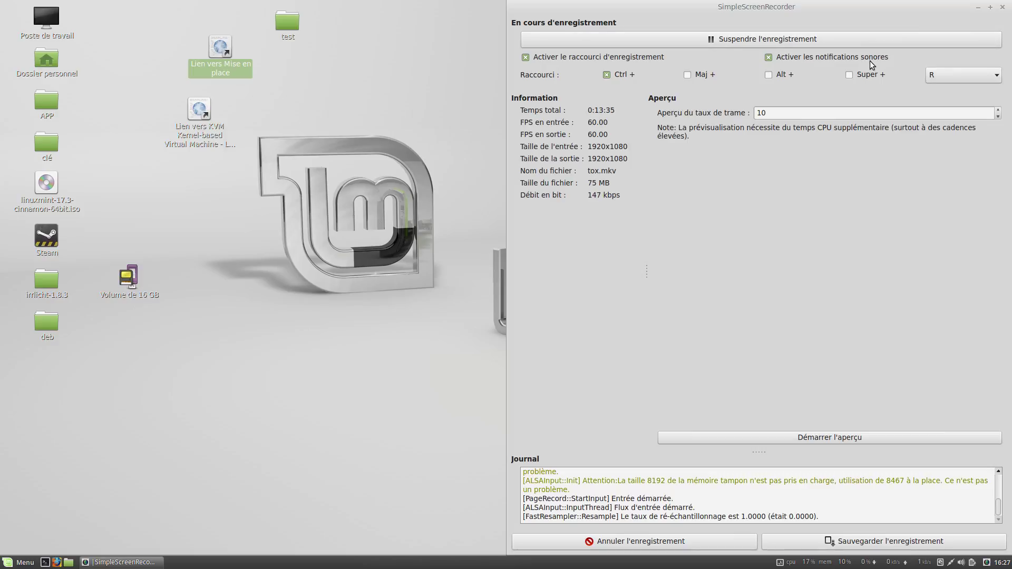
{"action": "left_click", "coordinate": [353, 106]}
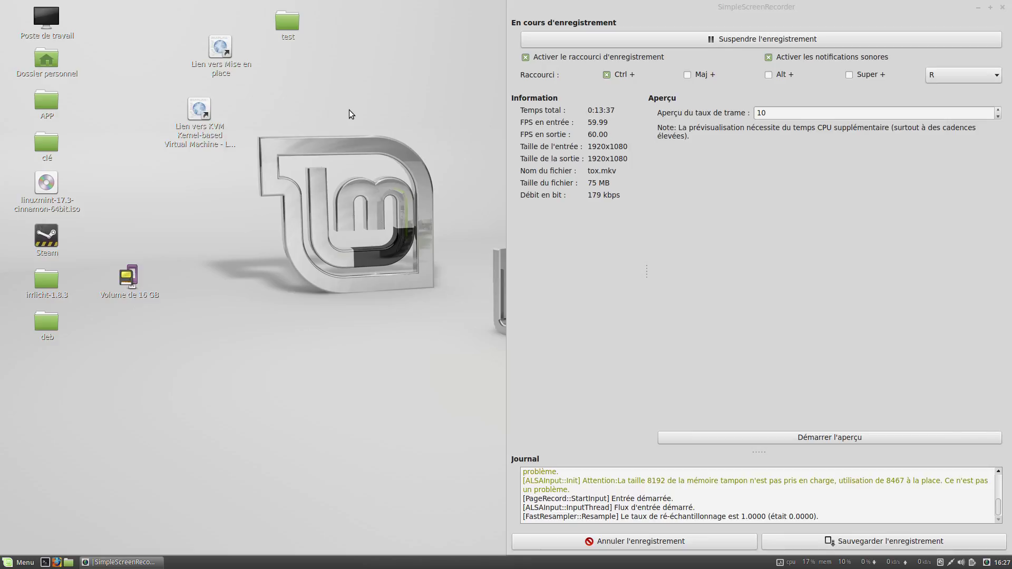
- Open the KVM Kernel-based Virtual Machine desktop link, examine the Linux Mint Community tutorial's heading, and close Firefox
{"action": "left_click", "coordinate": [193, 126]}
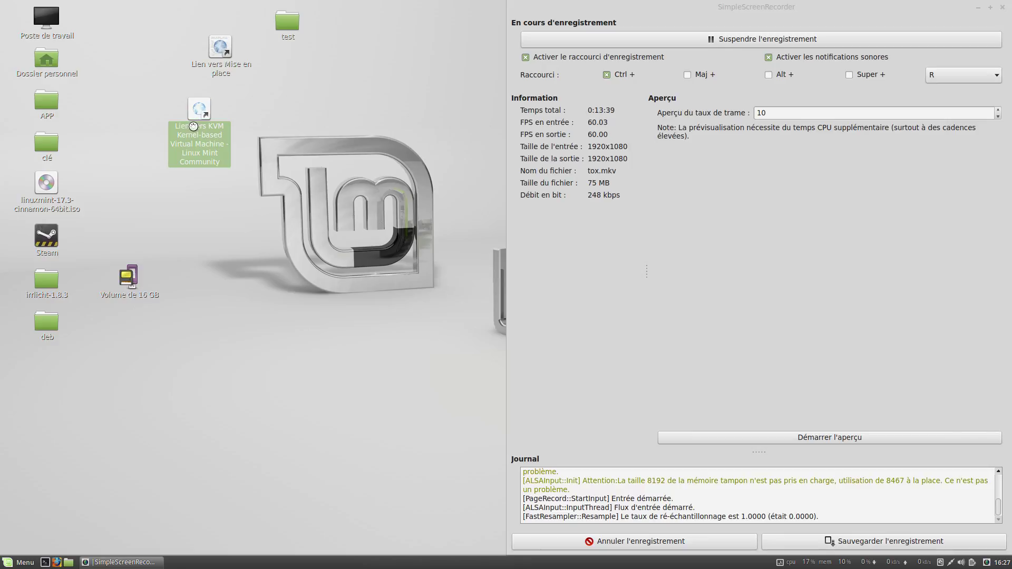
{"action": "double_click", "coordinate": [193, 127]}
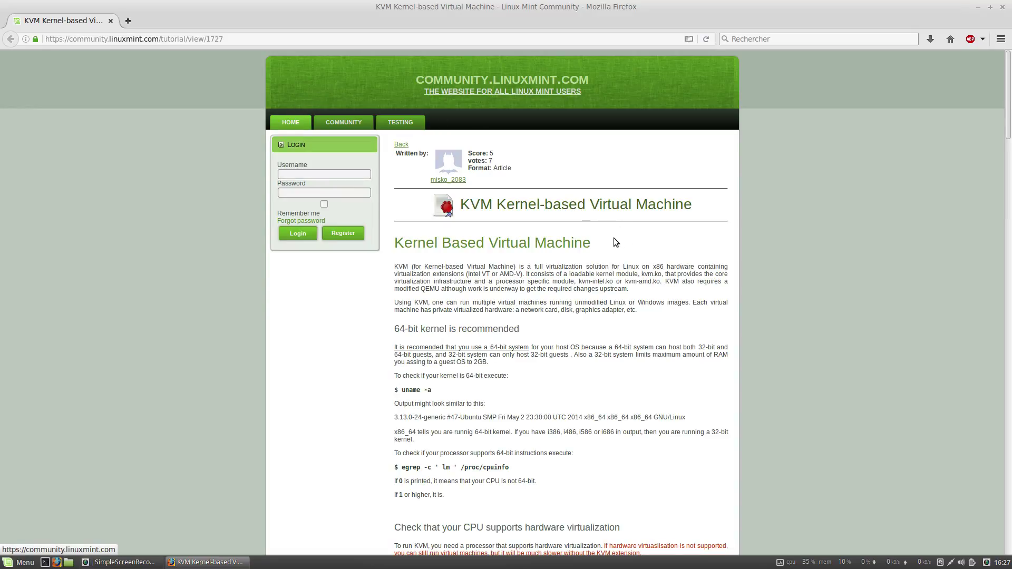
{"action": "left_click_drag", "start_coordinate": [605, 249], "coordinate": [402, 239]}
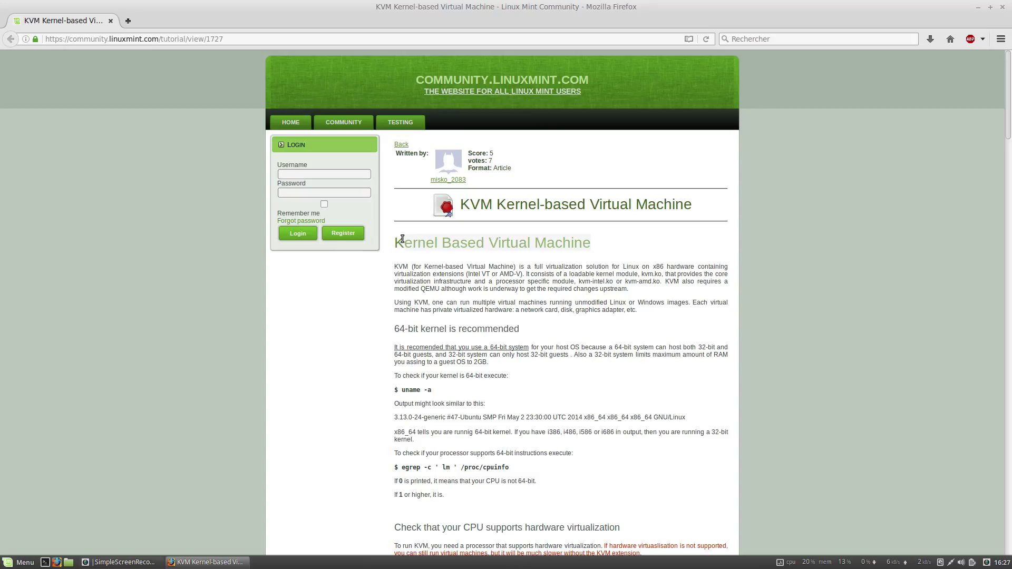
{"action": "left_click", "coordinate": [553, 247]}
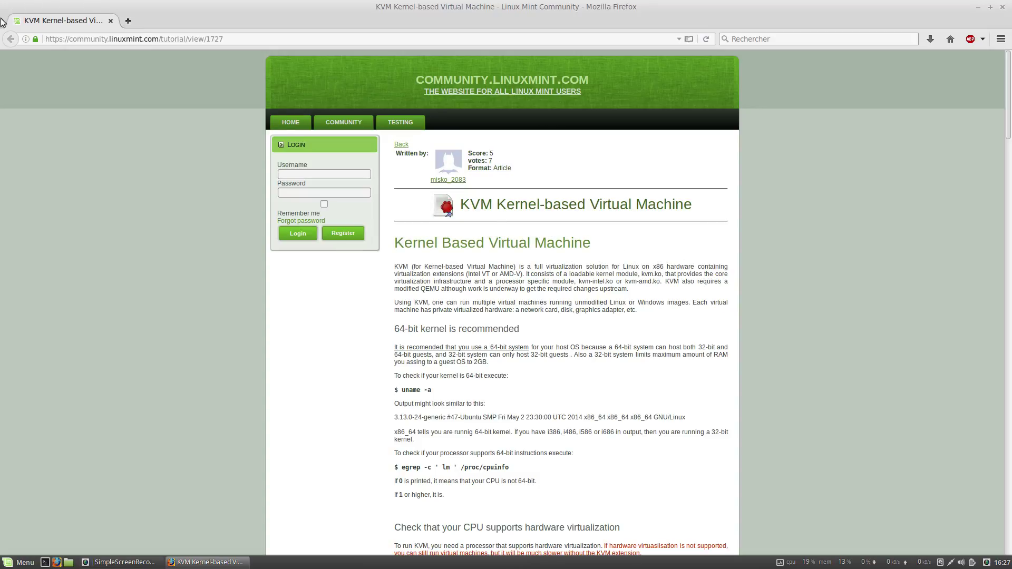
{"action": "key", "text": "alt+F4"}
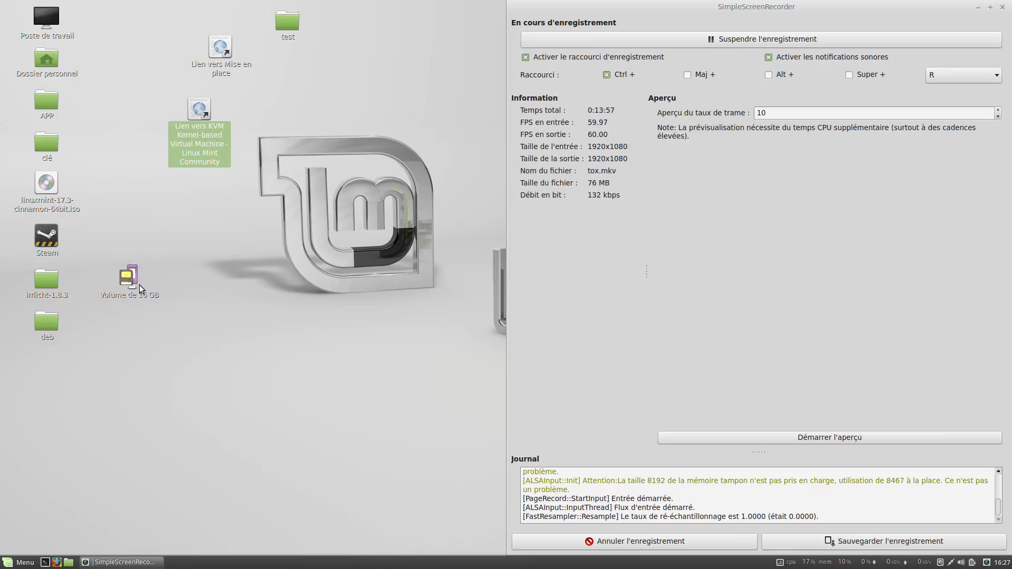
- Move the "Volume de 16 GB" desktop icon directly below the deb folder and deselect it
{"action": "left_click_drag", "start_coordinate": [127, 281], "coordinate": [52, 372]}
{"action": "left_click", "coordinate": [331, 379]}
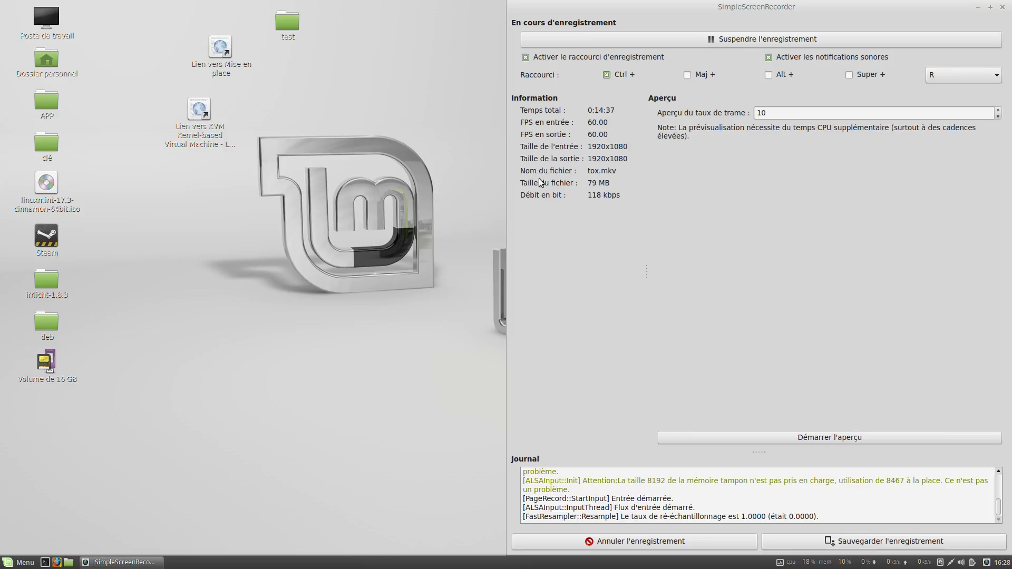
{"action": "left_click", "coordinate": [21, 563]}
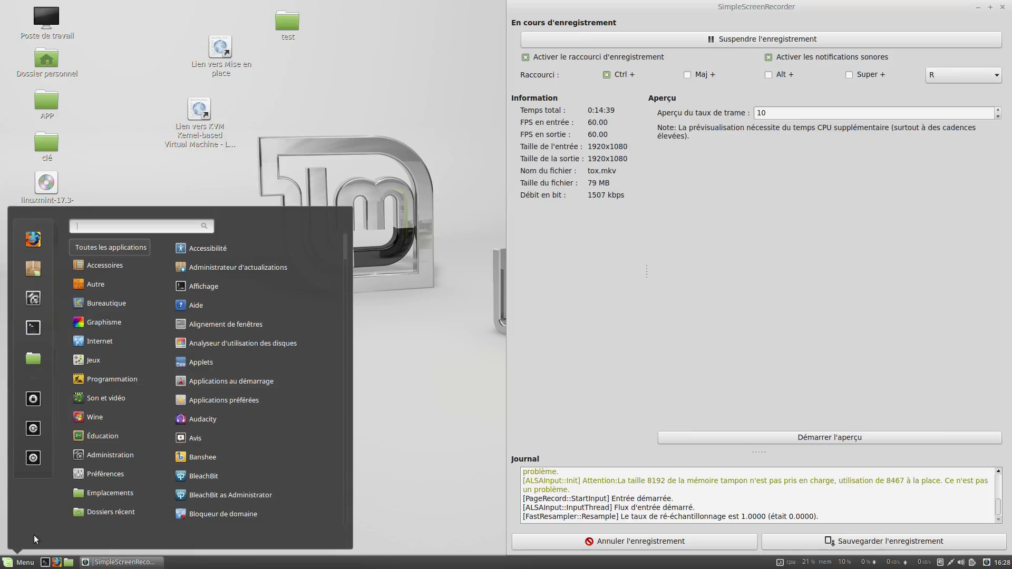
{"action": "left_click", "coordinate": [419, 246]}
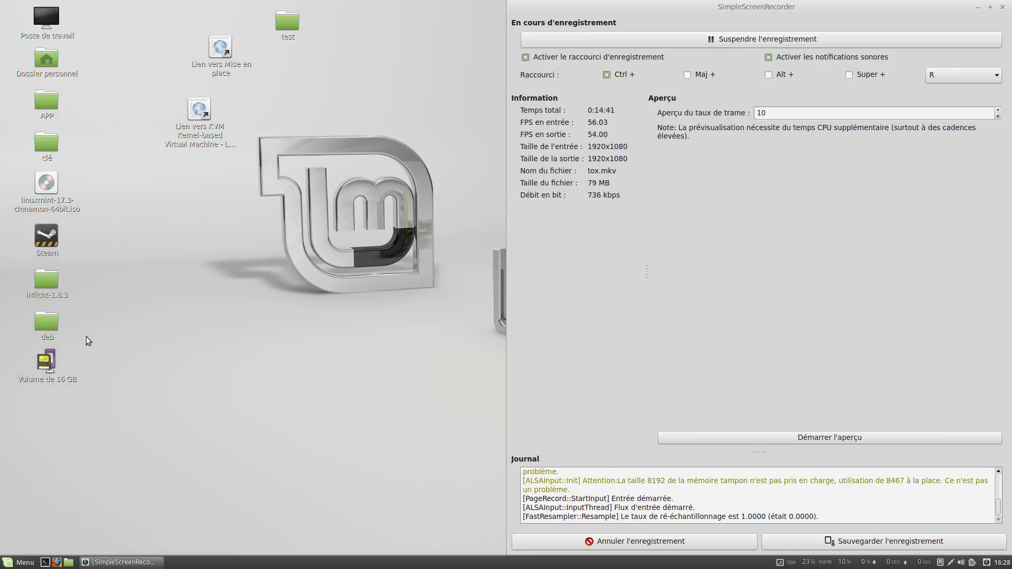